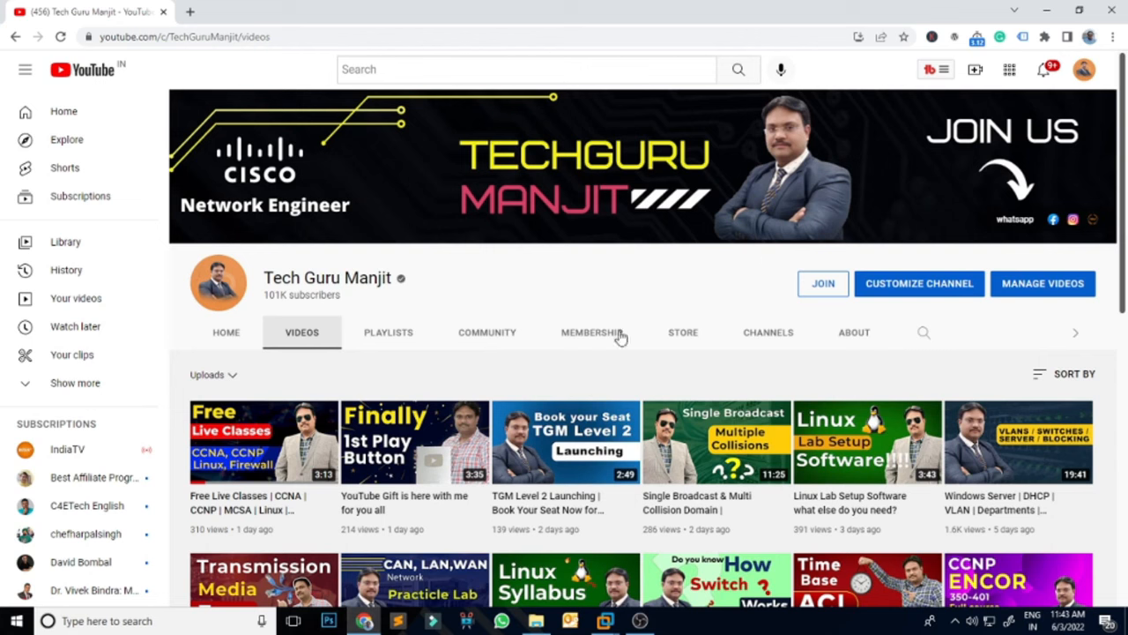
# Step: Switch to VMware Workstation and start a new virtual machine with the Typical configuration
pyautogui.click(603, 622)
pyautogui.click(622, 532)
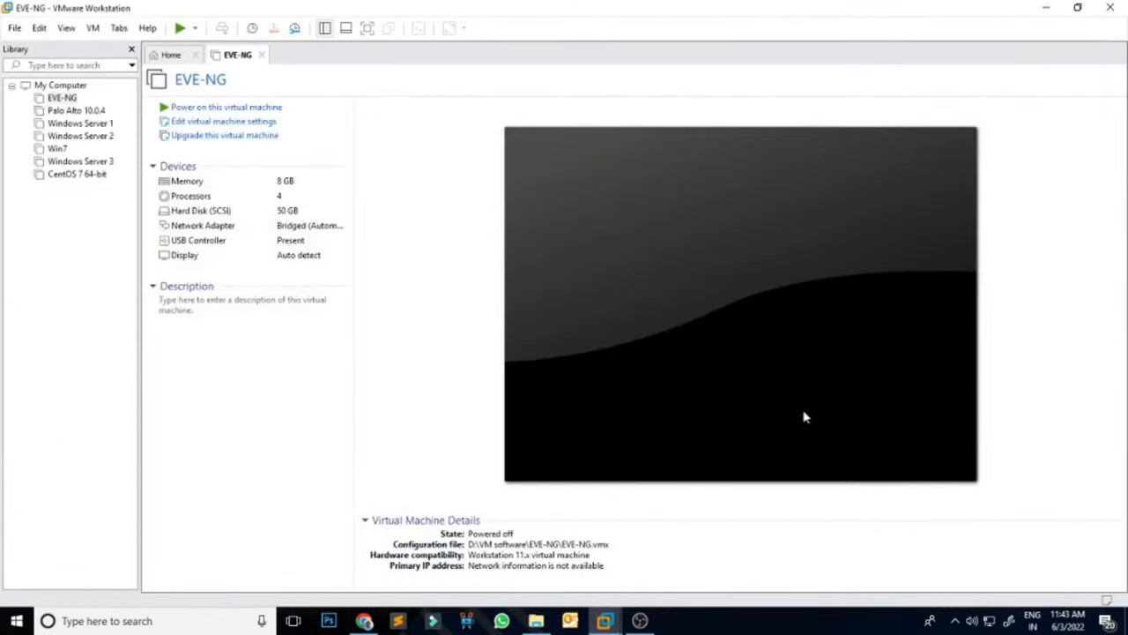
pyautogui.click(14, 28)
pyautogui.click(53, 47)
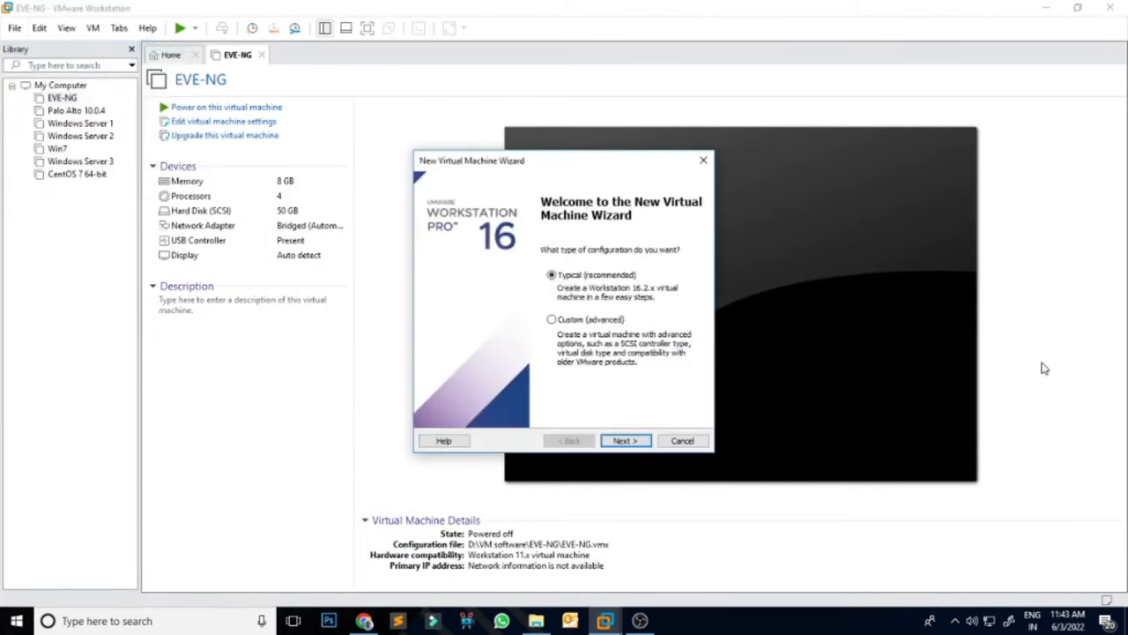
pyautogui.click(633, 442)
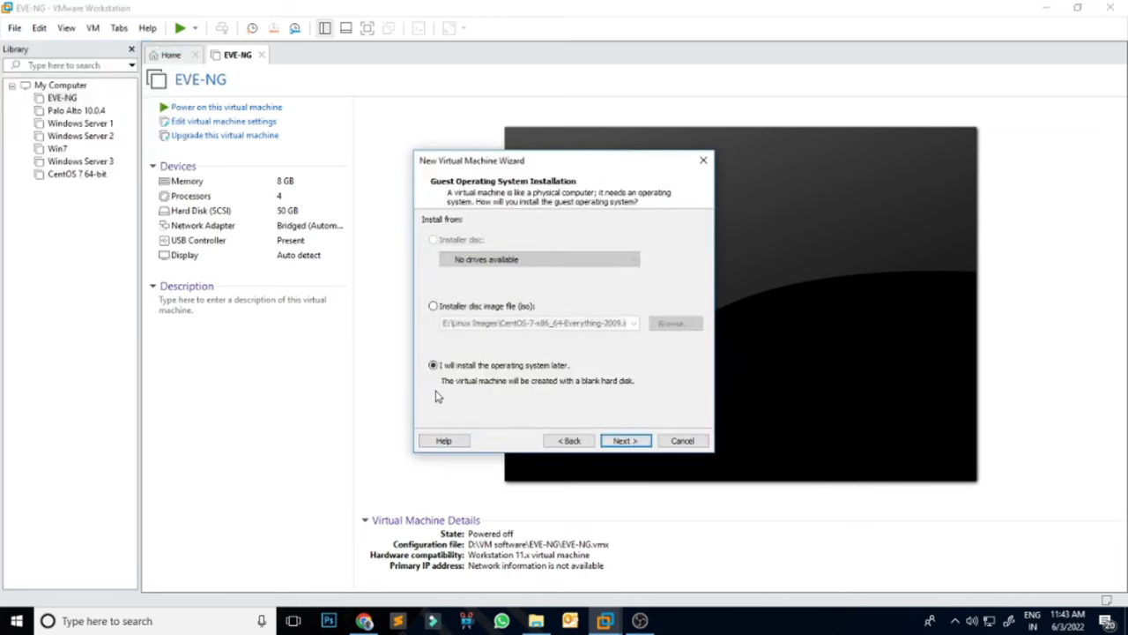
# Step: Choose to install the operating system later instead of from the CentOS ISO image
pyautogui.click(491, 307)
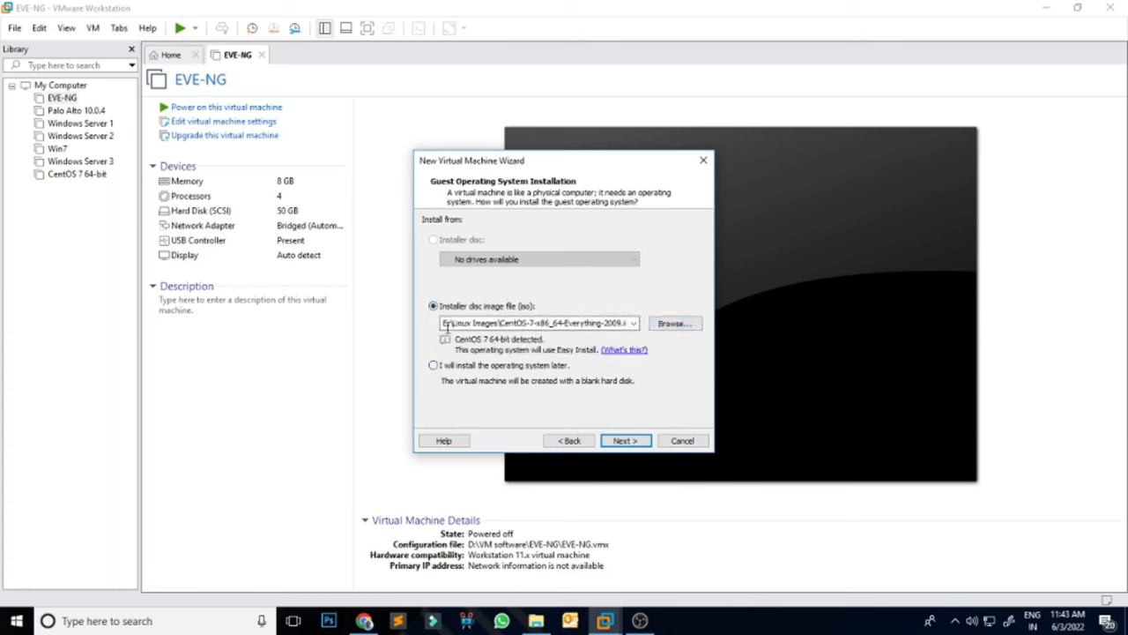
pyautogui.click(441, 366)
pyautogui.click(498, 308)
pyautogui.click(675, 323)
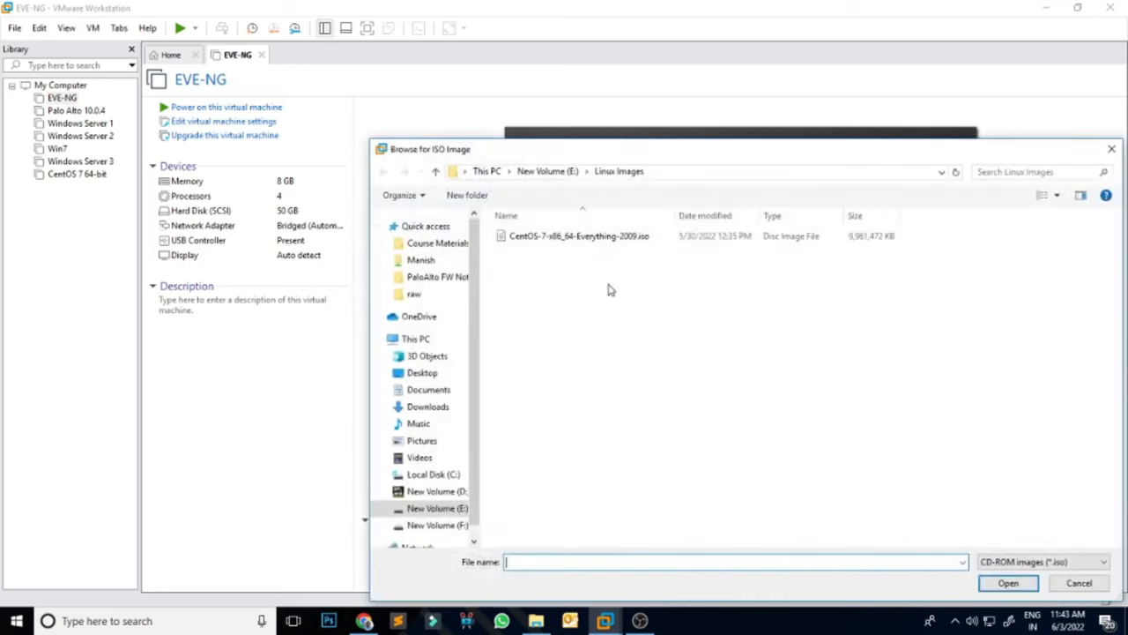
pyautogui.click(600, 236)
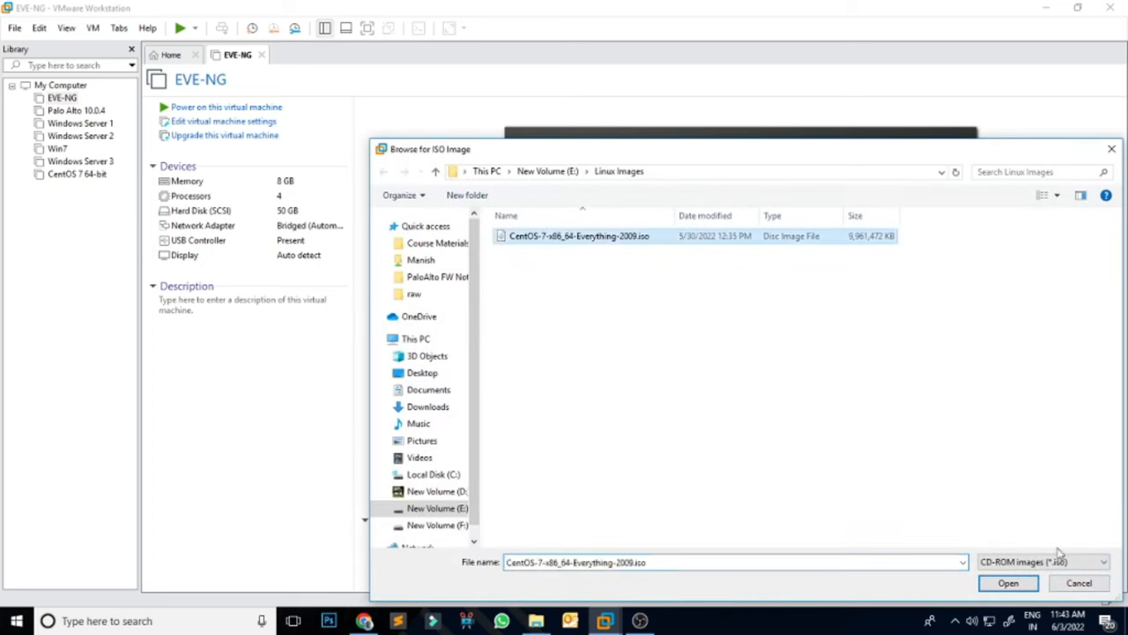
pyautogui.click(1023, 583)
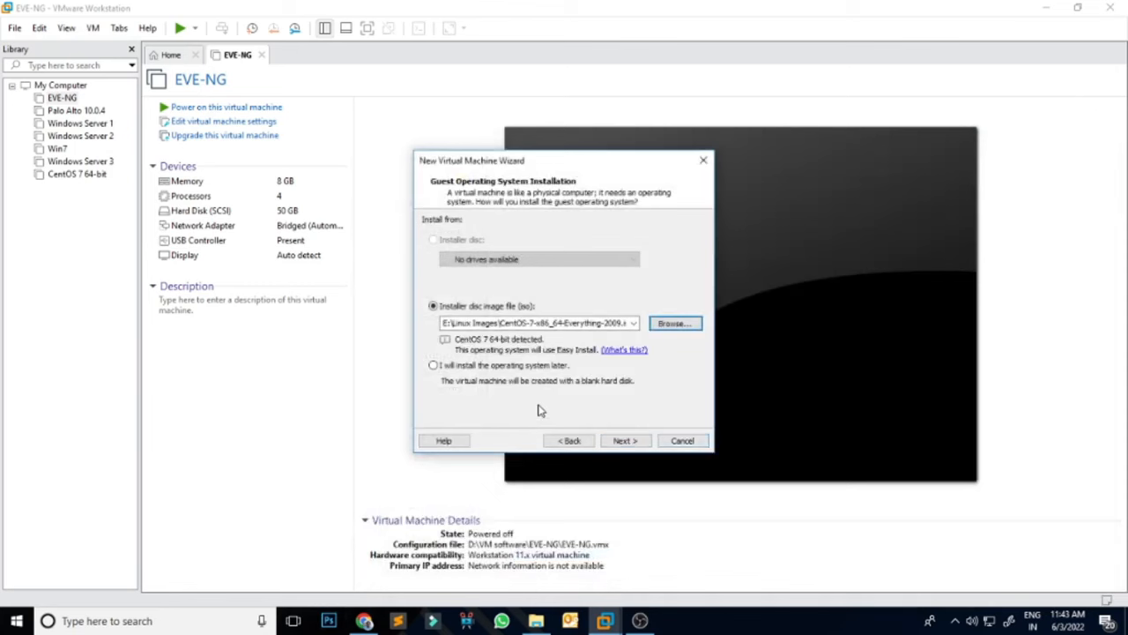
pyautogui.click(470, 364)
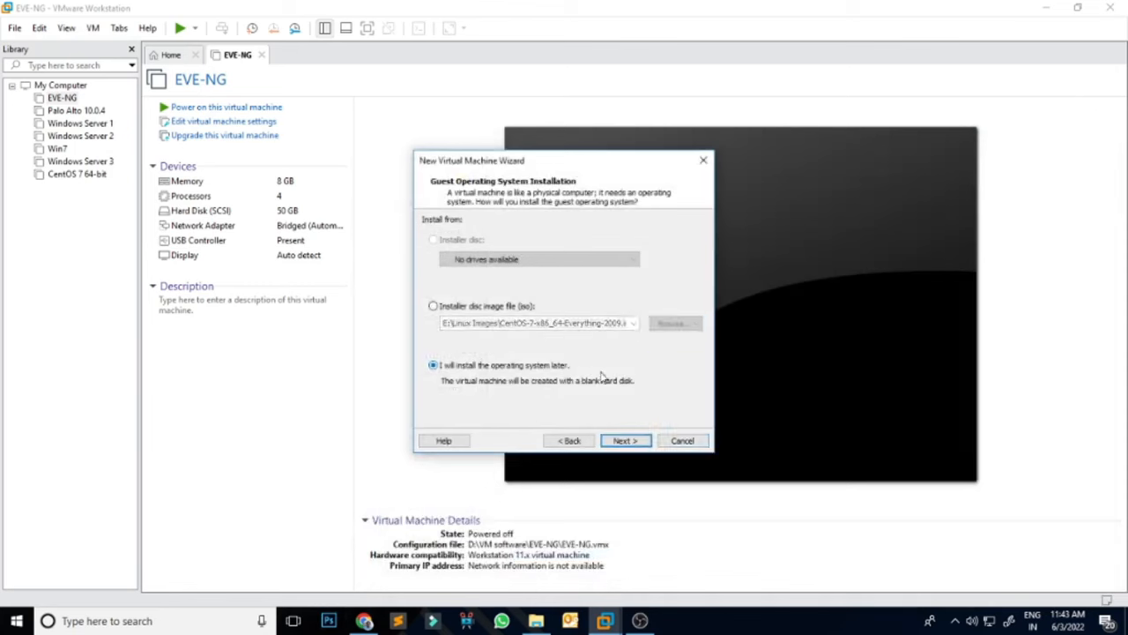
pyautogui.click(631, 441)
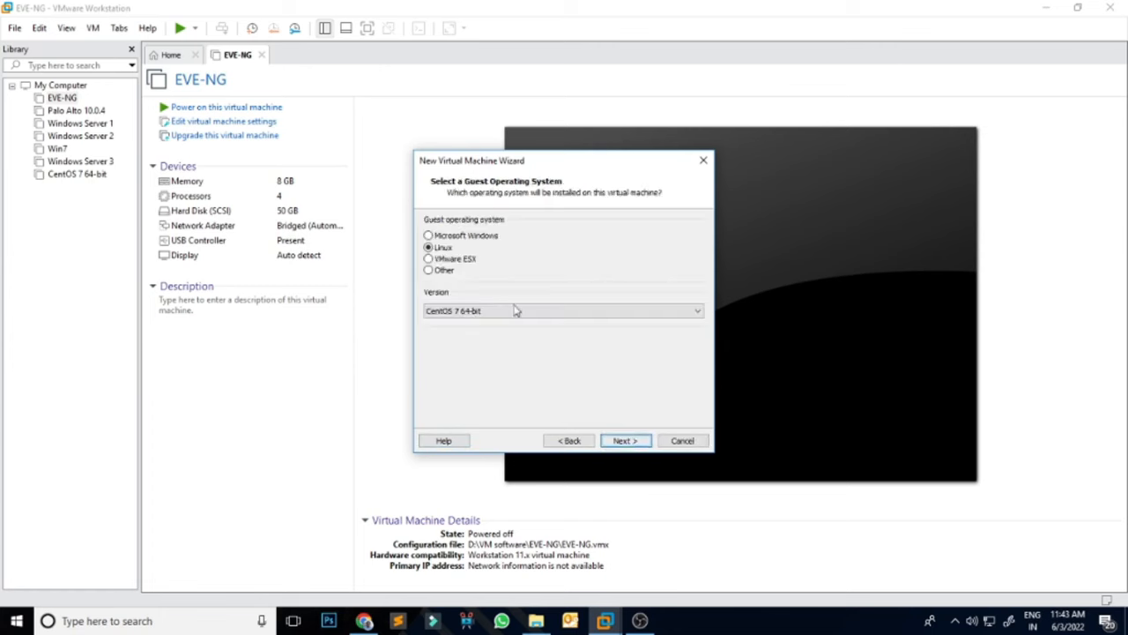
# Step: Select Linux, CentOS 7 64-bit as the guest operating system version
pyautogui.click(649, 319)
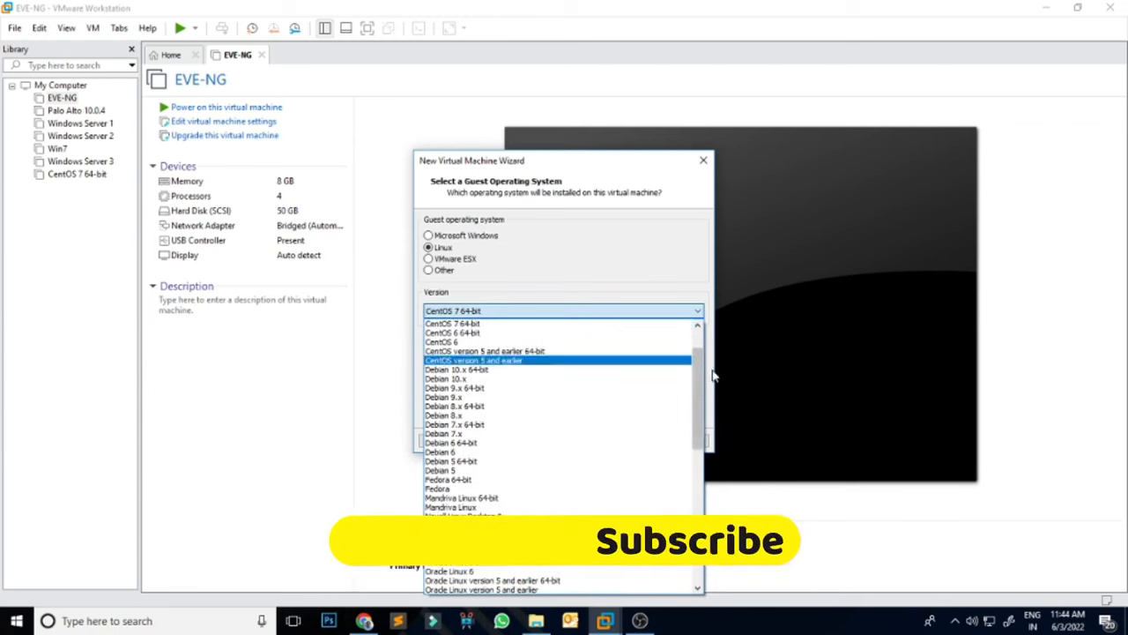
pyautogui.scroll(2, 695, 377)
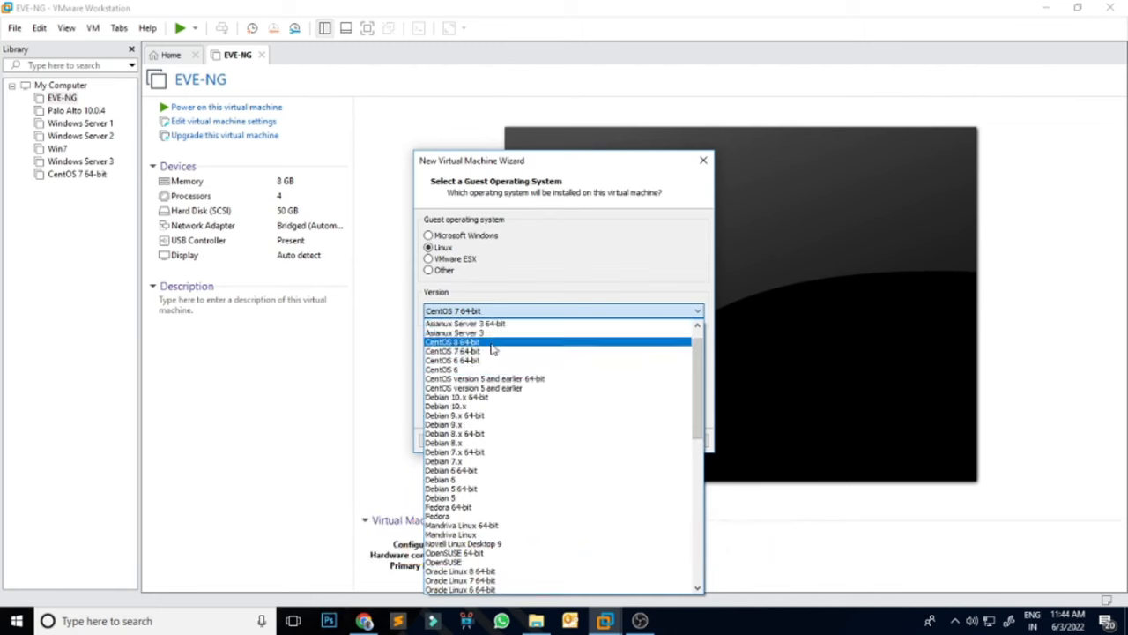
pyautogui.click(481, 353)
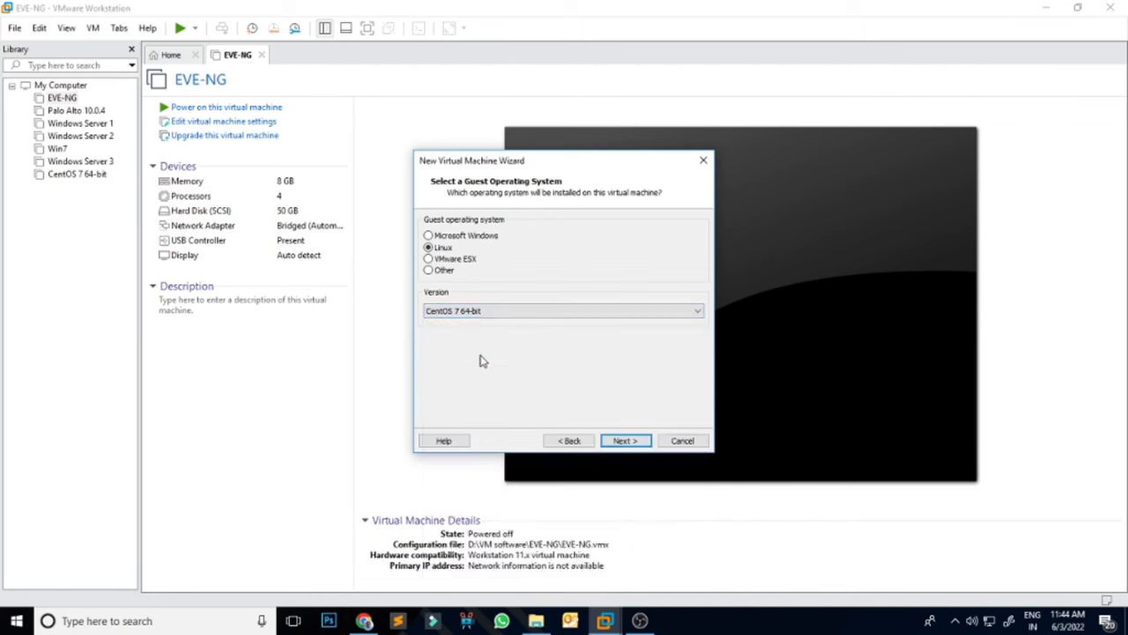
pyautogui.click(635, 443)
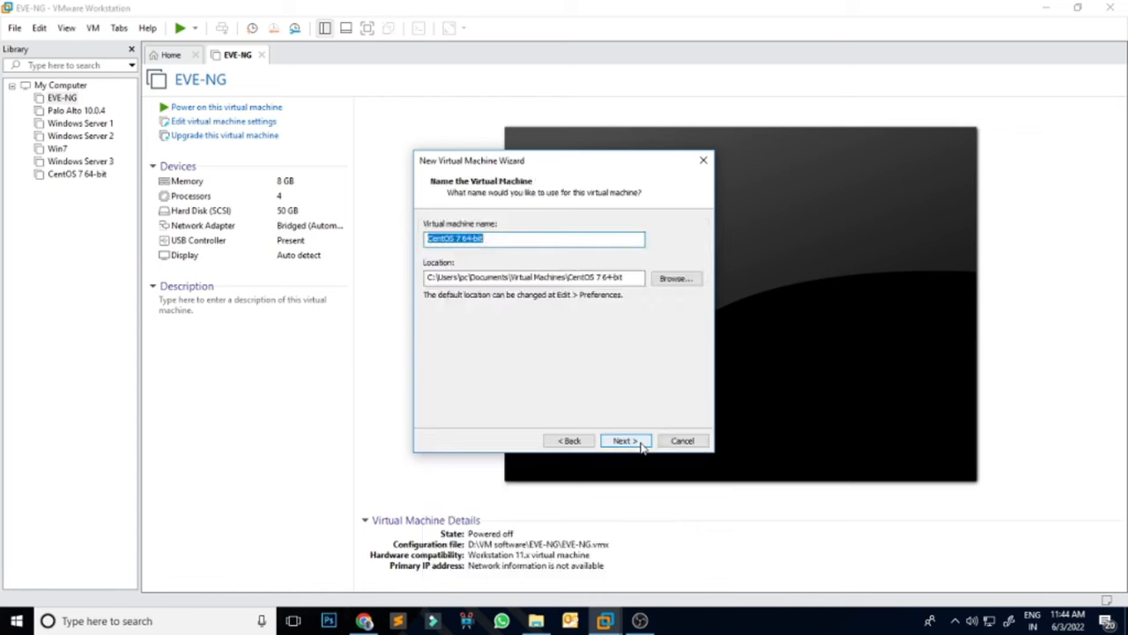
# Step: Append 'Youtube' to the machine name, making it CentOS 7 64-bit Youtube
pyautogui.click(515, 238)
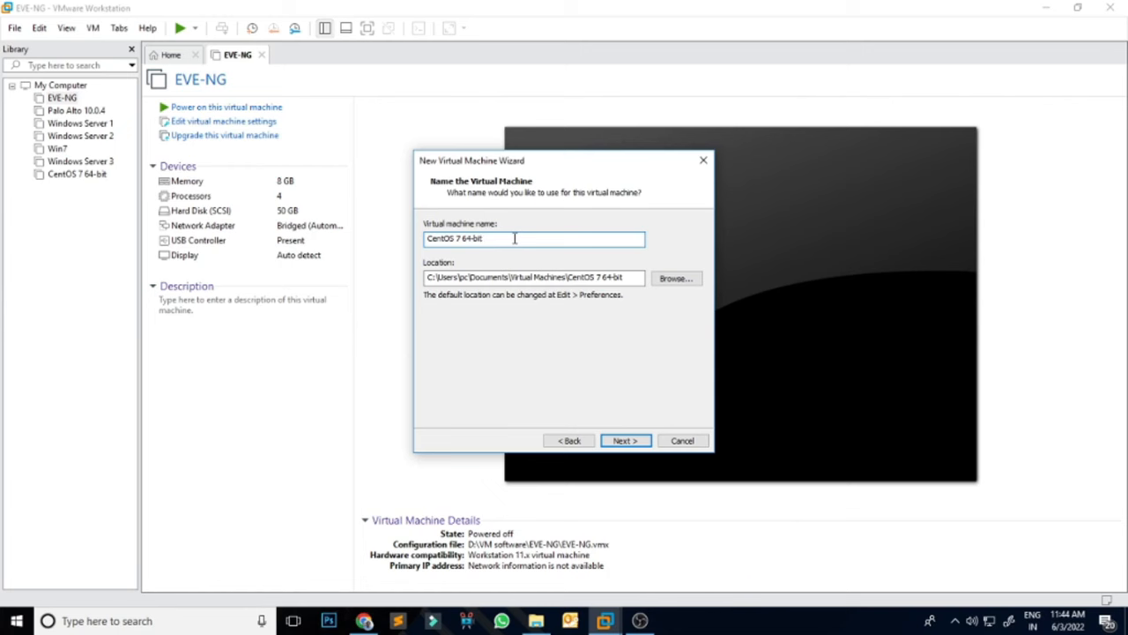
pyautogui.write('tgm')
pyautogui.press('BackSpace')
pyautogui.press('BackSpace')
pyautogui.press('BackSpace')
pyautogui.write('Youtub')
# Step: Browse the folder picker to the Virtual Machines folder for the VM location
pyautogui.click(675, 278)
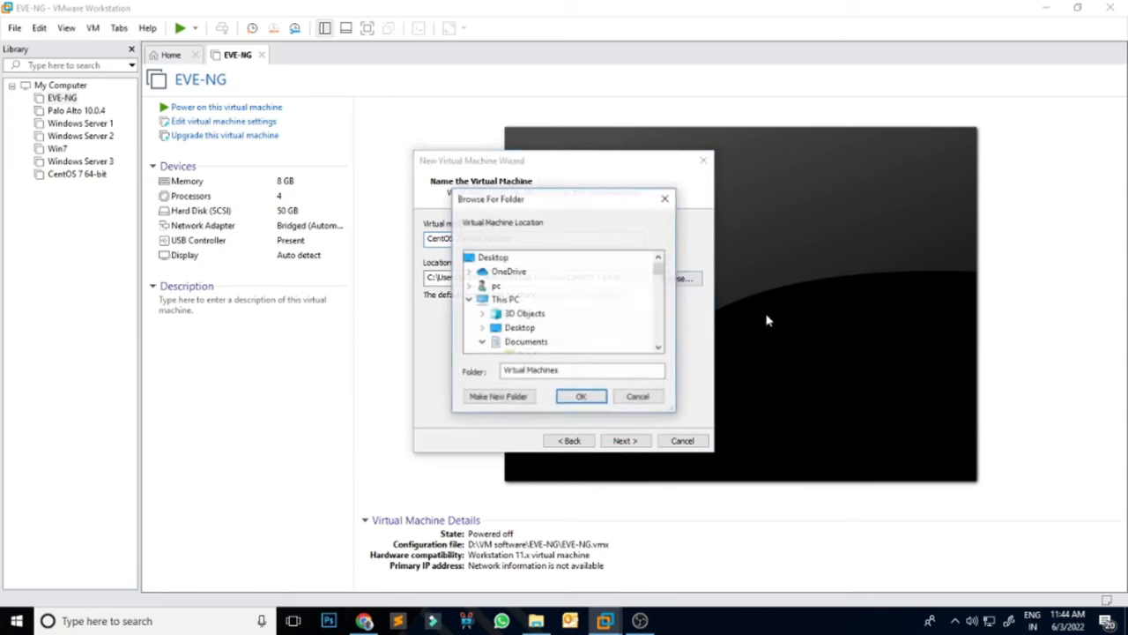
pyautogui.moveTo(666, 273); pyautogui.dragTo(663, 305)
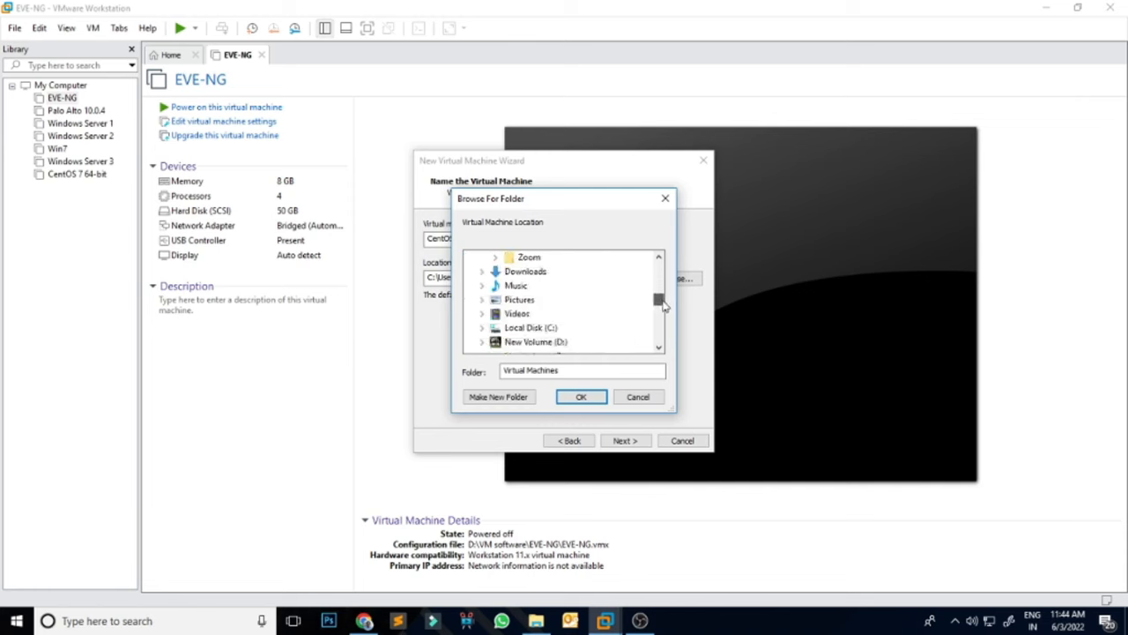
pyautogui.click(483, 332)
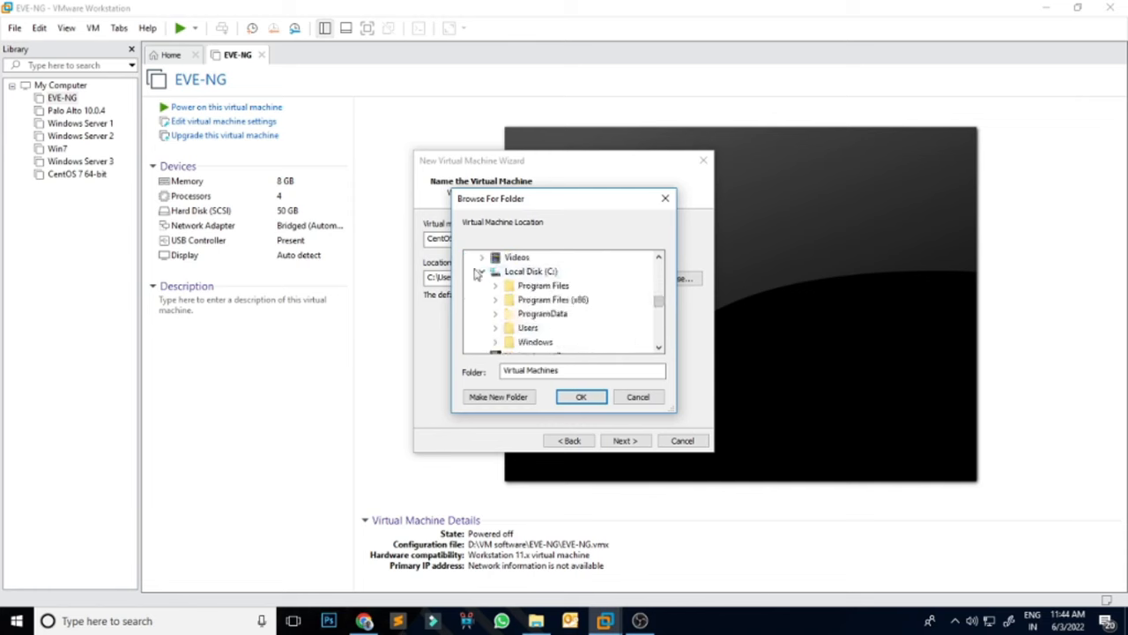
pyautogui.scroll(-2, 626, 332)
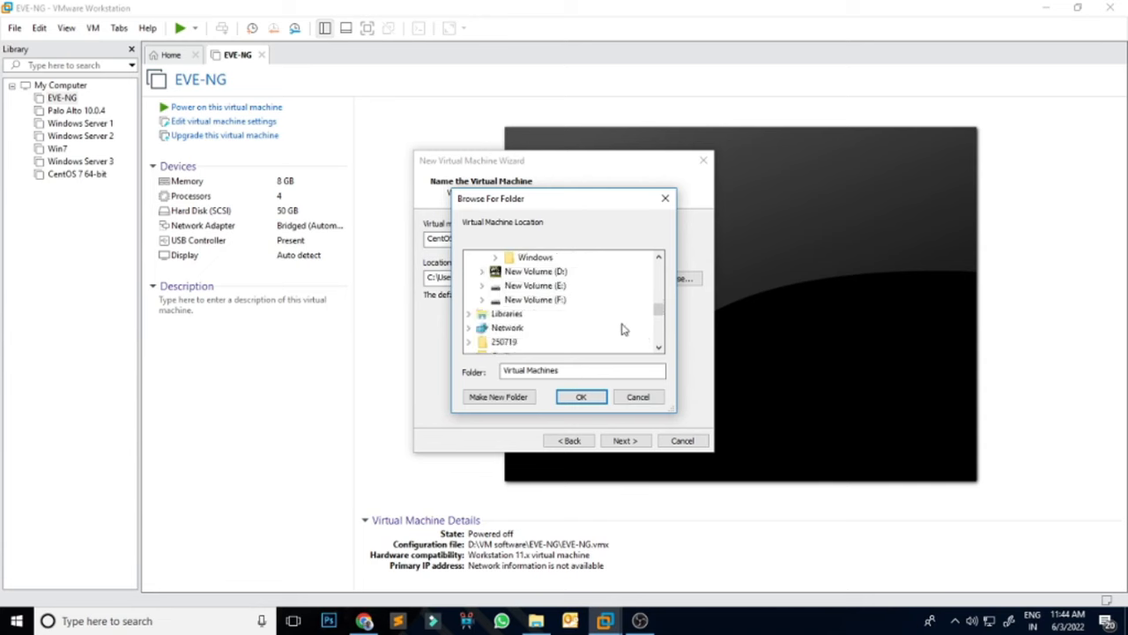
pyautogui.doubleClick(540, 274)
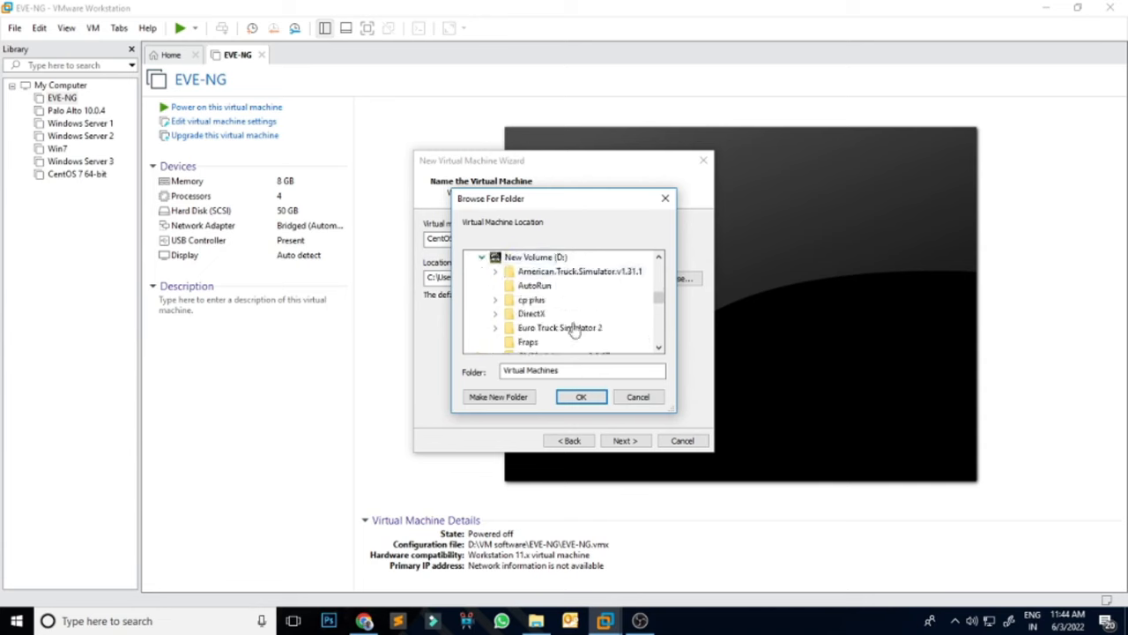
pyautogui.click(658, 348)
pyautogui.click(659, 349)
pyautogui.click(659, 349)
pyautogui.click(659, 349)
pyautogui.click(659, 349)
pyautogui.click(659, 349)
pyautogui.click(659, 349)
pyautogui.click(659, 349)
pyautogui.click(659, 349)
pyautogui.click(659, 349)
pyautogui.click(659, 349)
pyautogui.click(660, 349)
pyautogui.click(659, 349)
pyautogui.click(660, 349)
# Step: Create a new 'Linux Cenos YT' folder there and confirm it as the storage location
pyautogui.click(490, 398)
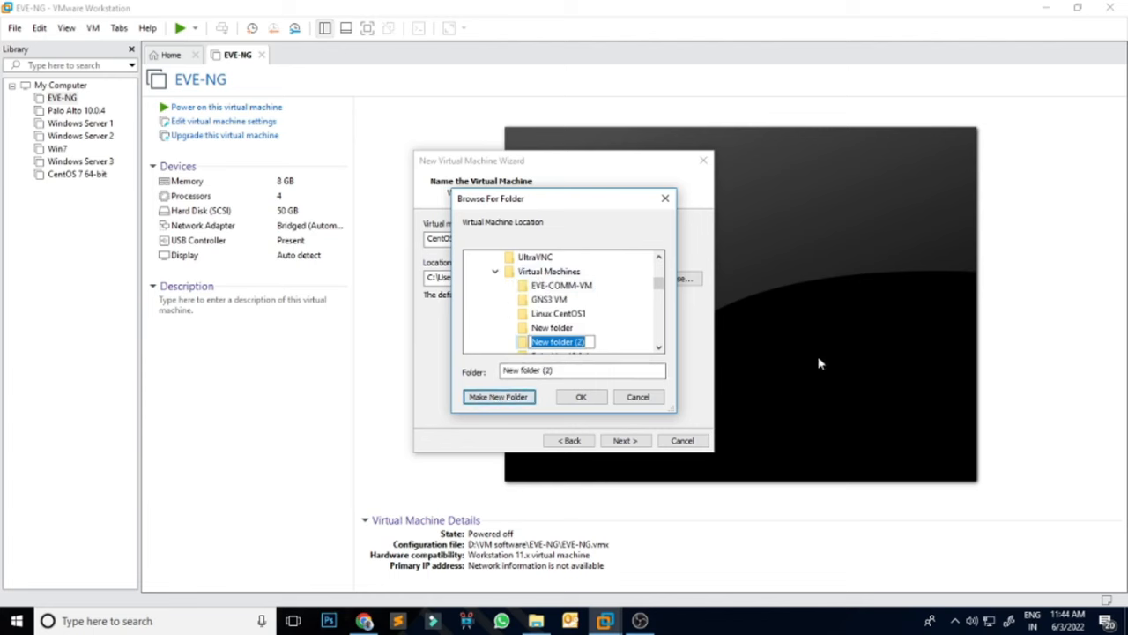
pyautogui.write('Linux Cenos')
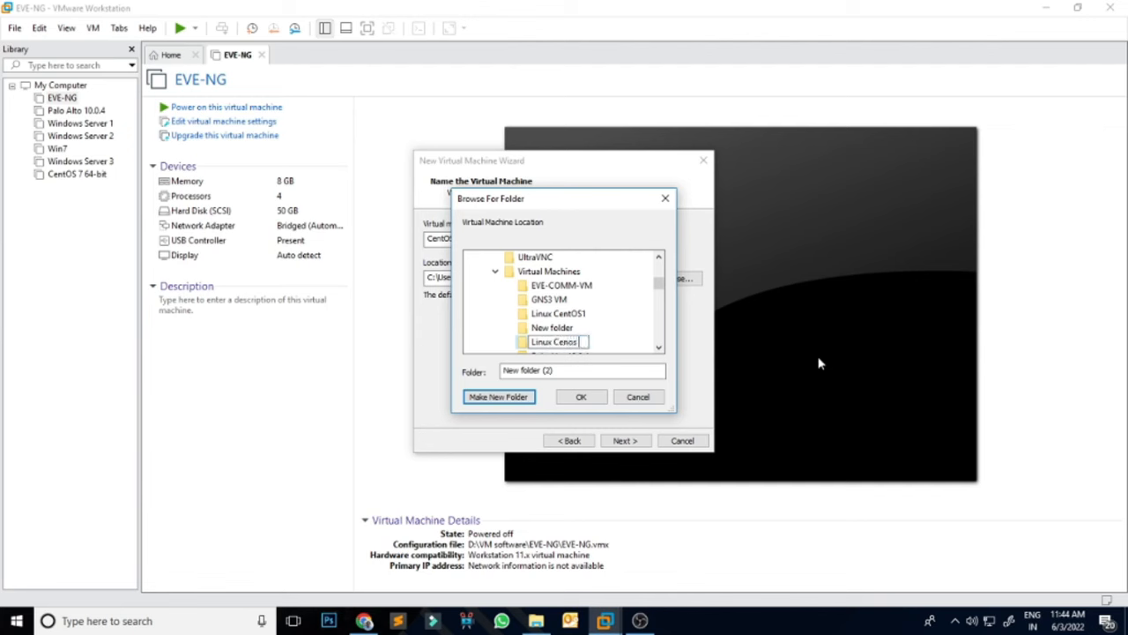
pyautogui.write(' YT')
pyautogui.press('Return')
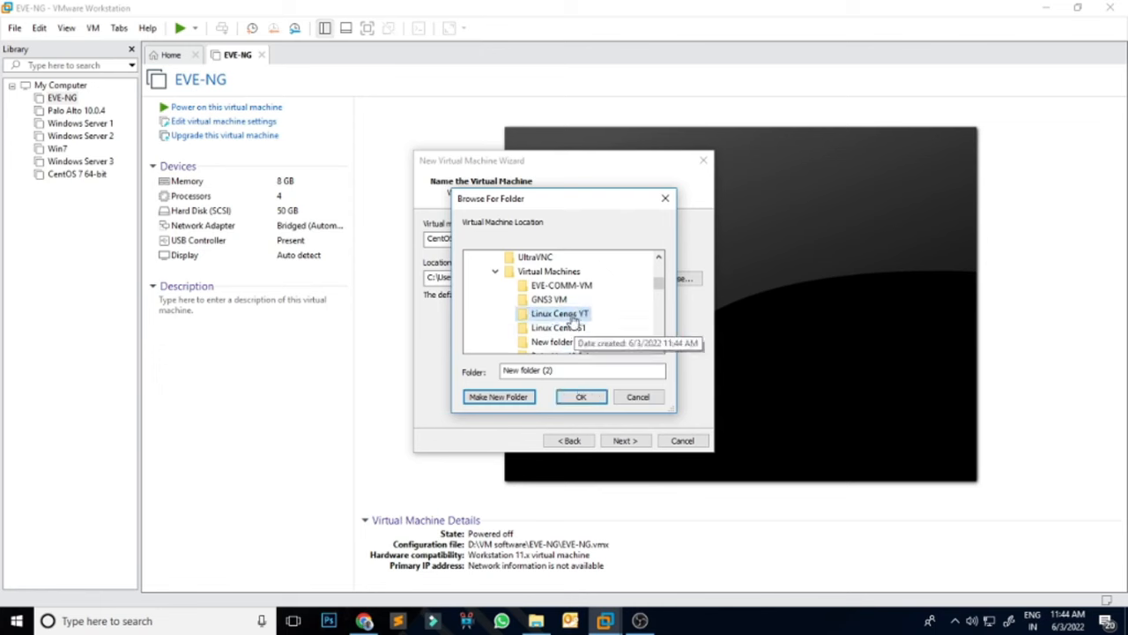
pyautogui.click(580, 397)
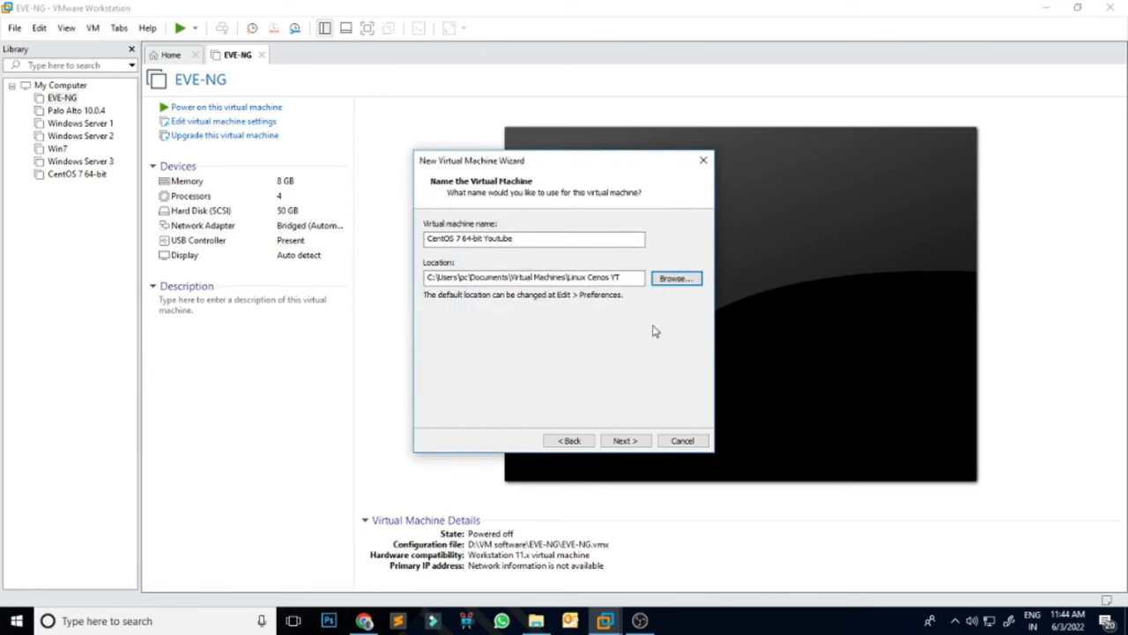
# Step: Change the maximum disk size from 20 GB to 30 GB and finish the wizard
pyautogui.click(625, 443)
pyautogui.click(531, 255)
pyautogui.moveTo(519, 257); pyautogui.dragTo(641, 257)
pyautogui.write('30')
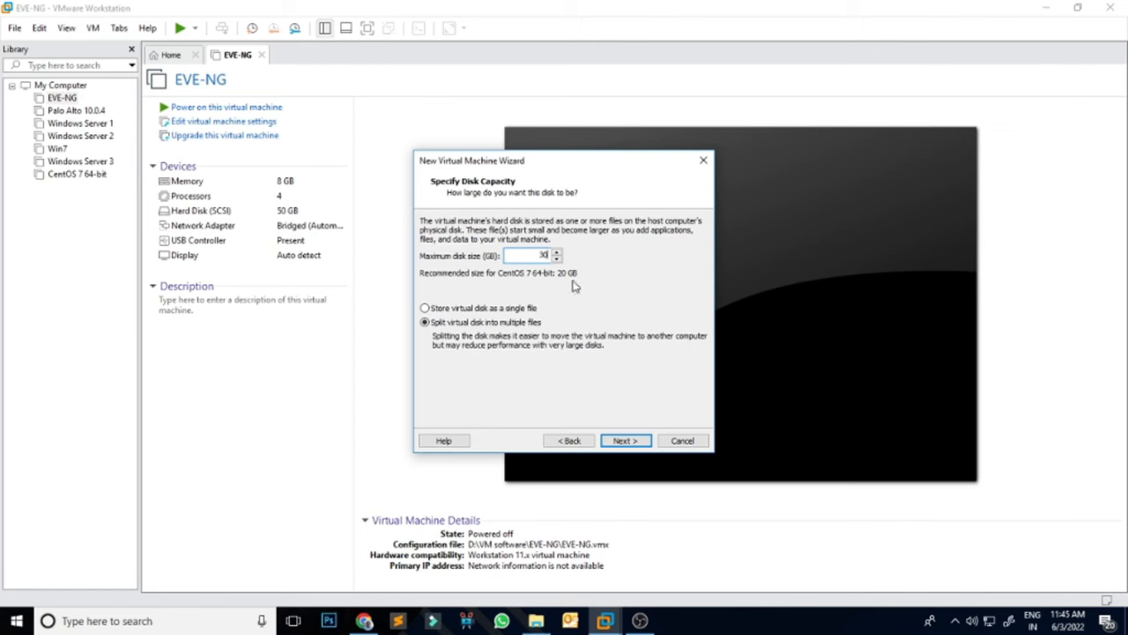
pyautogui.click(639, 441)
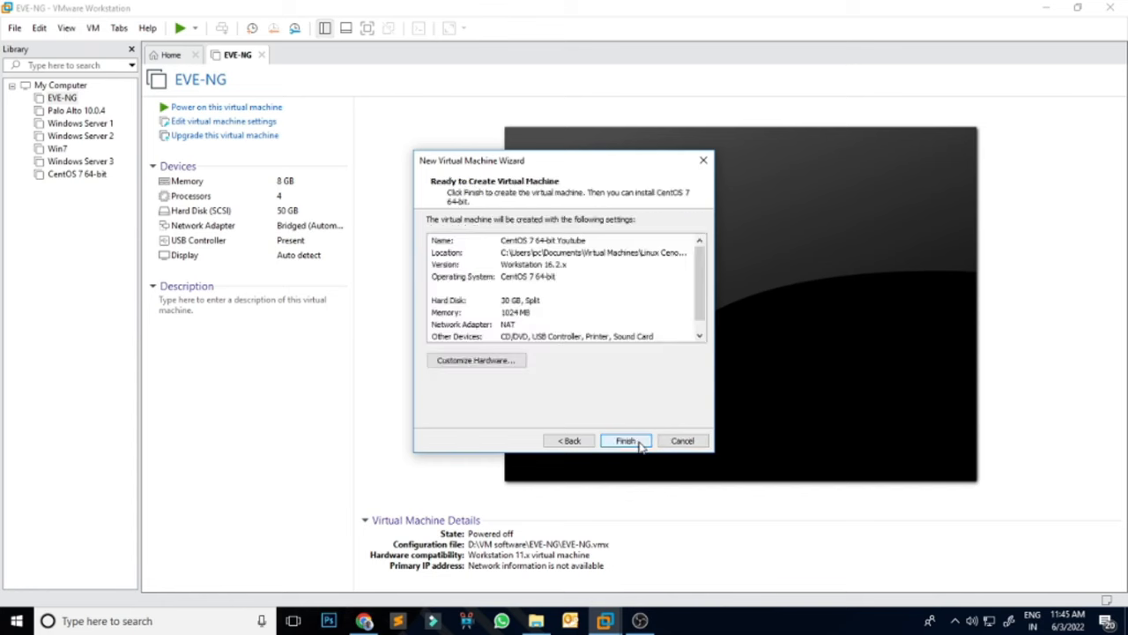
pyautogui.click(626, 441)
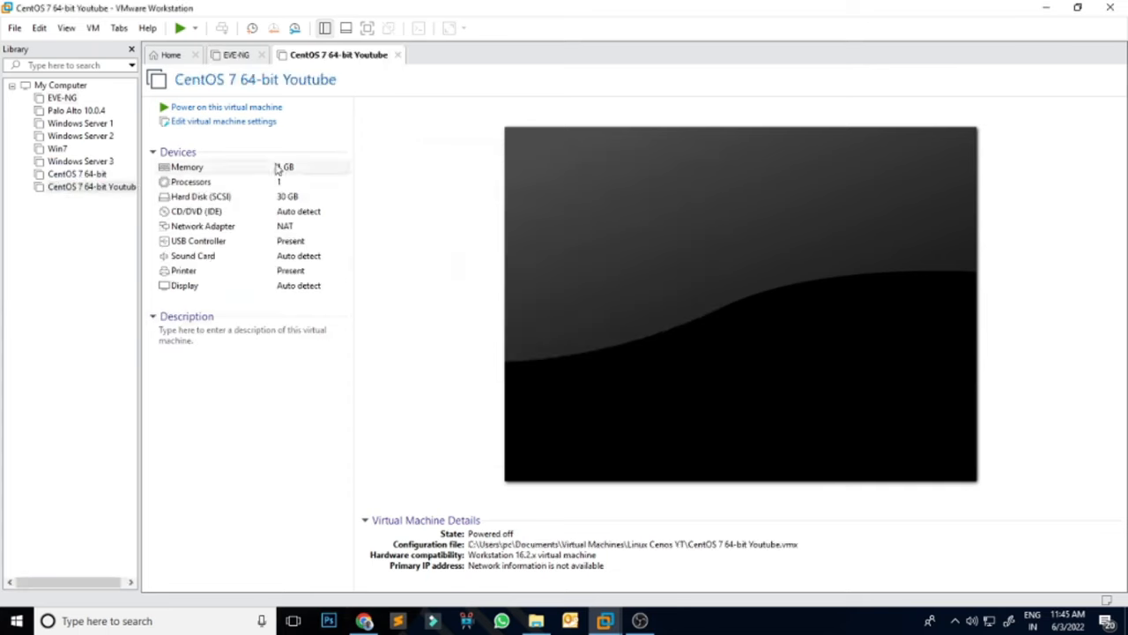
# Step: Set the CD/DVD (IDE) drive to use E:\Linux Images\CentOS-7-x86_64-Everything-2009.iso and save the settings
pyautogui.click(222, 122)
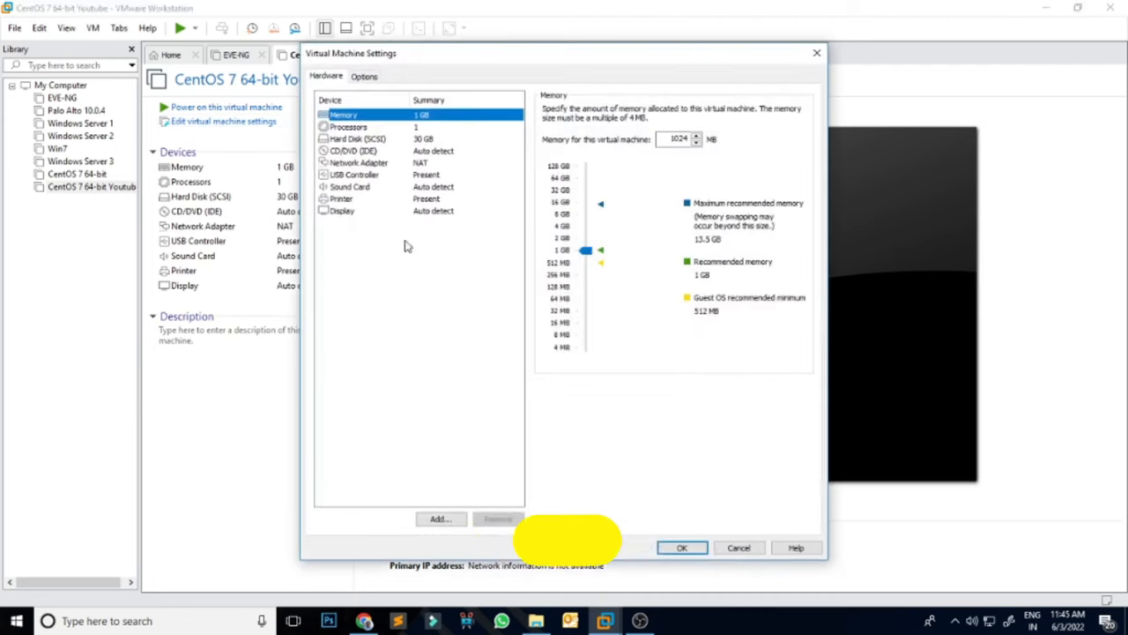
pyautogui.click(357, 151)
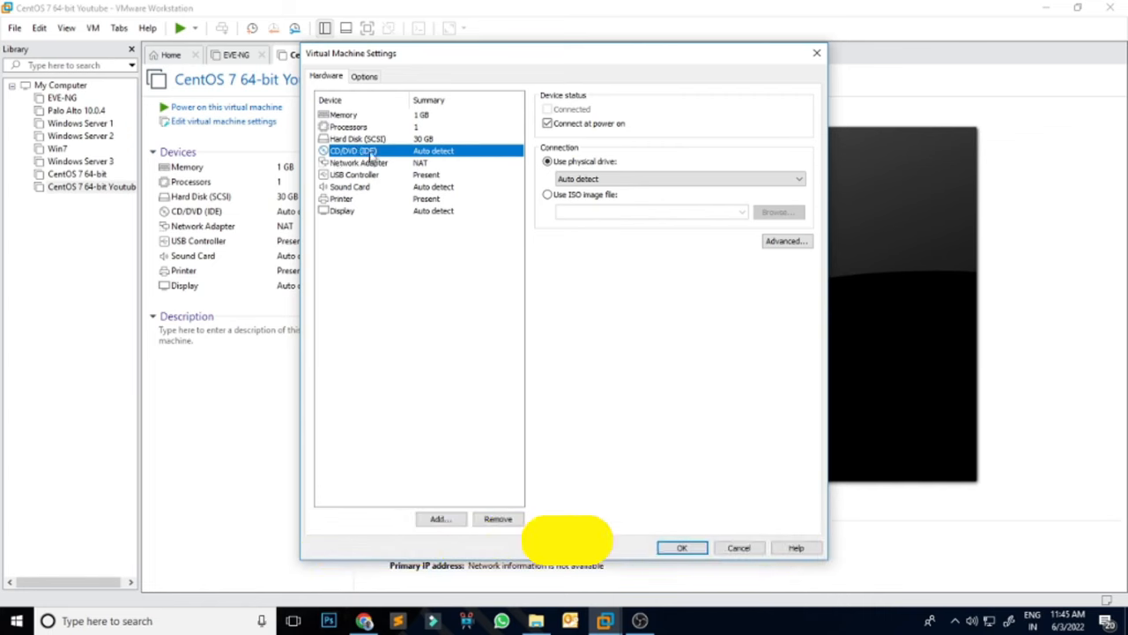
pyautogui.click(585, 195)
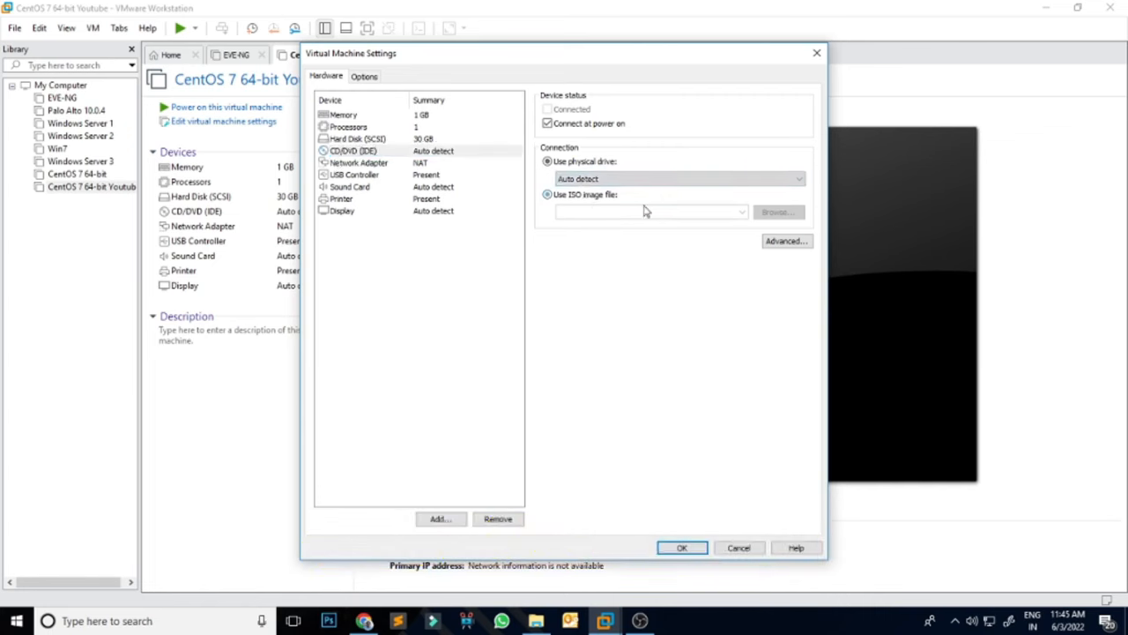
pyautogui.click(778, 211)
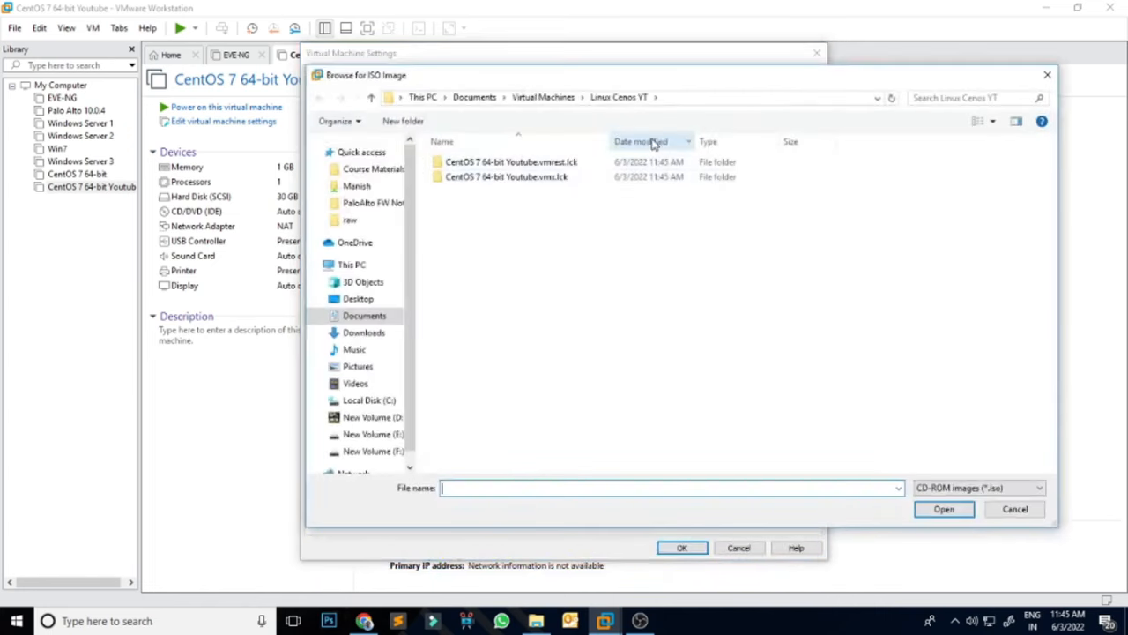
pyautogui.click(374, 434)
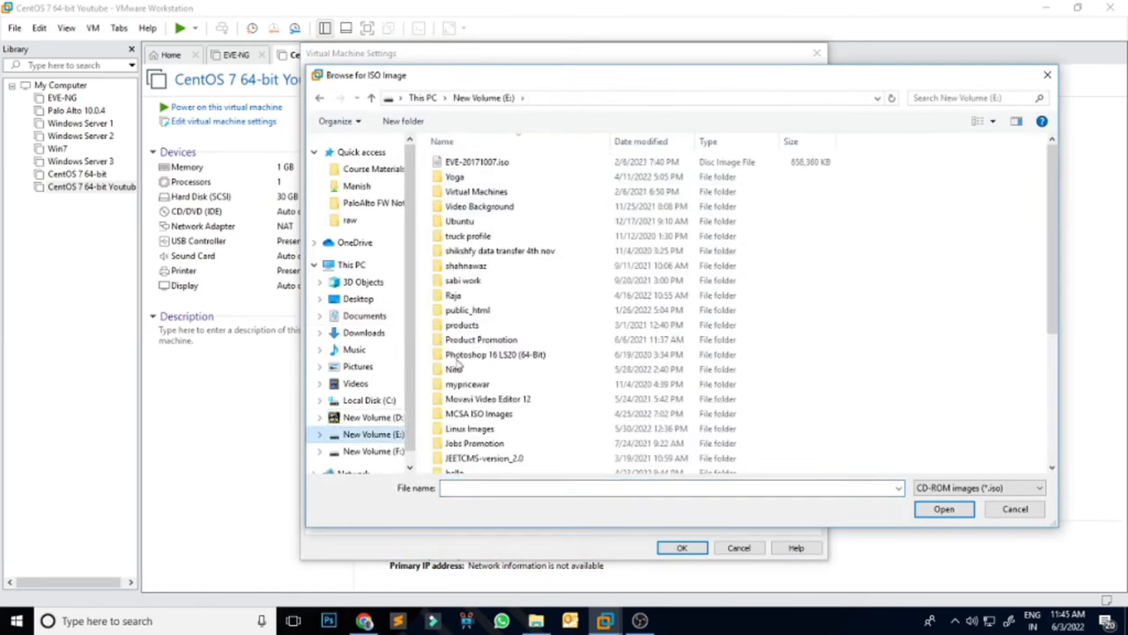
pyautogui.scroll(-2, 461, 323)
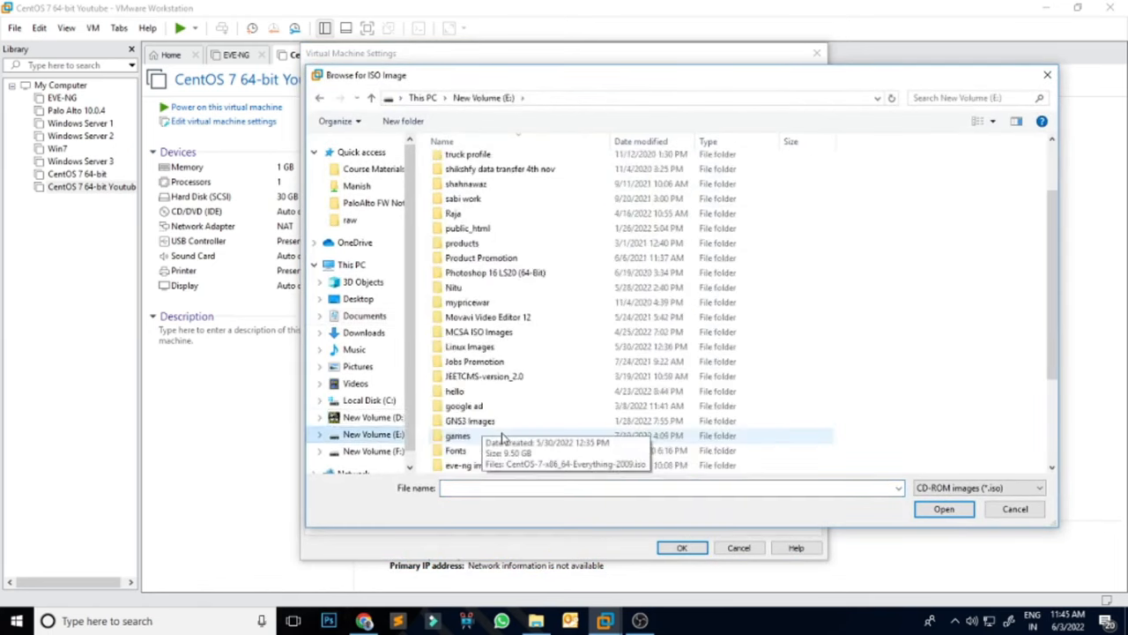
pyautogui.doubleClick(471, 346)
pyautogui.click(483, 164)
pyautogui.click(944, 511)
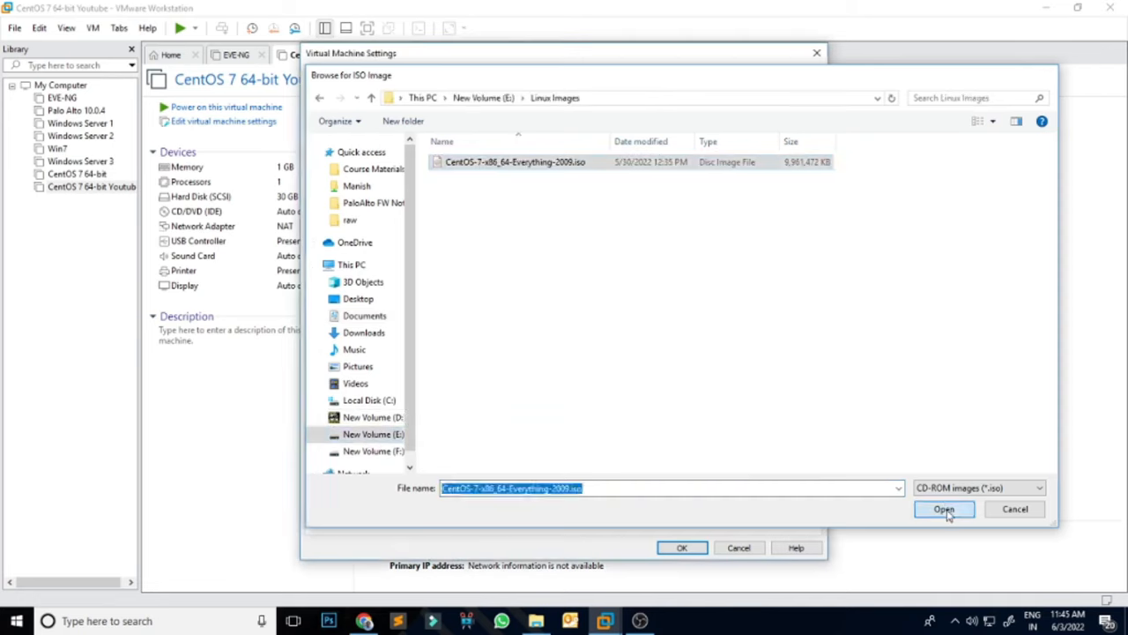
pyautogui.click(682, 548)
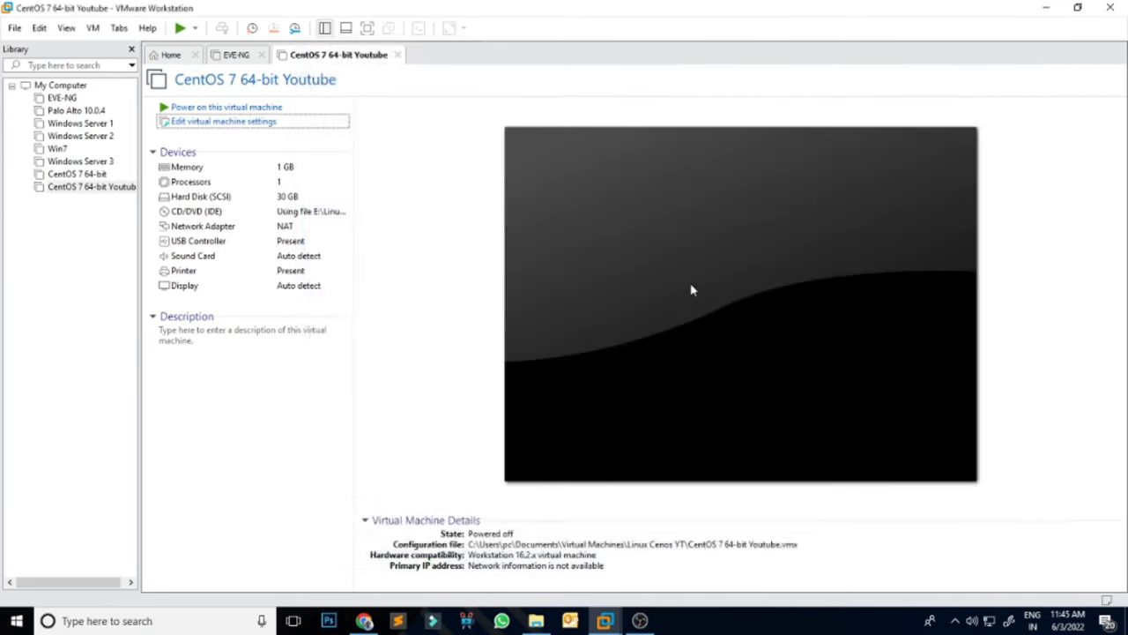
# Step: Power on the VM, dismiss the hint, and boot the Install CentOS 7 menu option
pyautogui.click(258, 106)
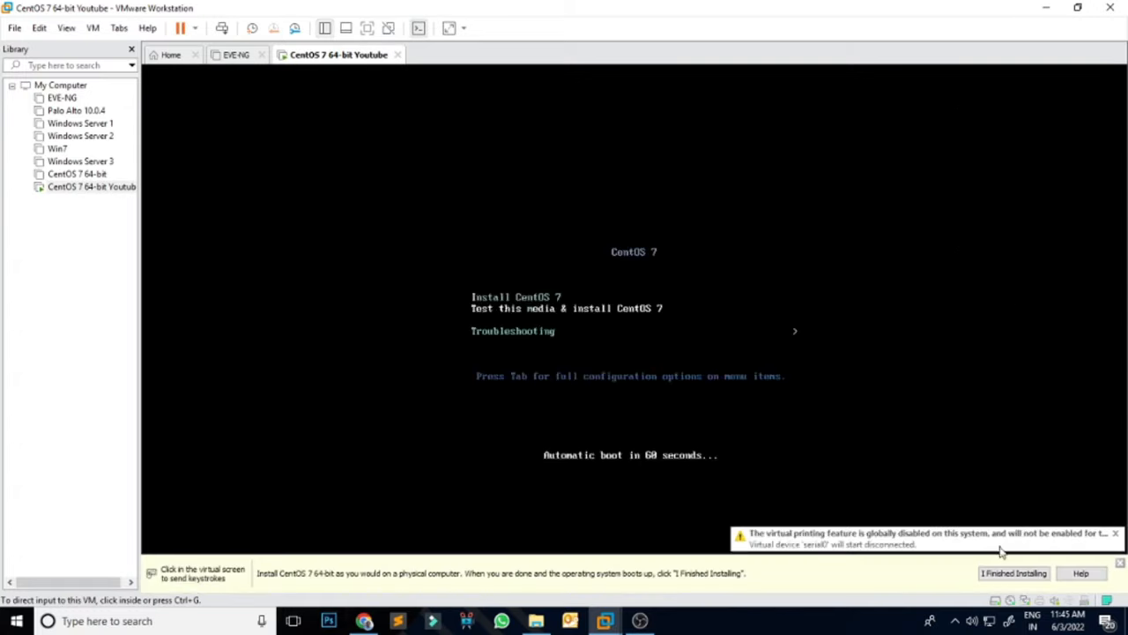
pyautogui.click(994, 574)
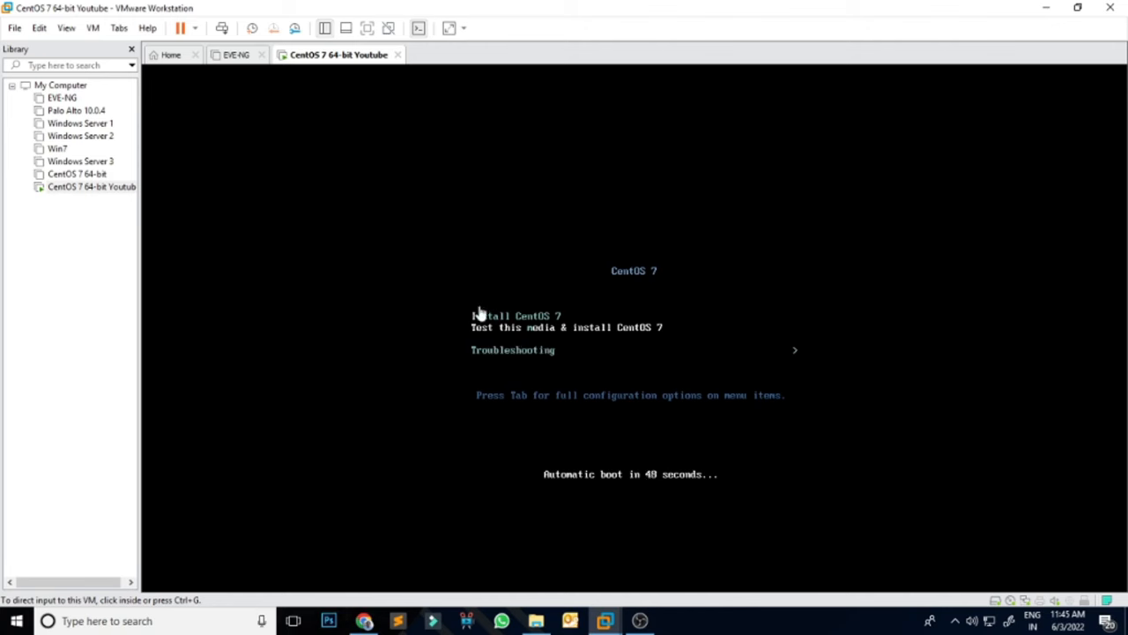
pyautogui.click(586, 304)
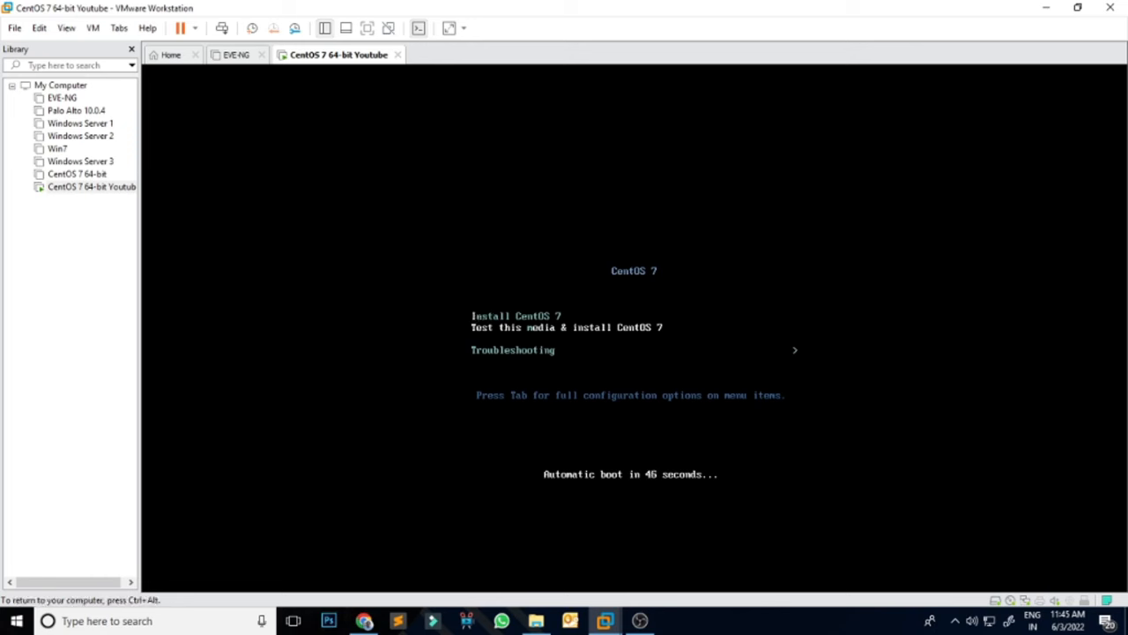
pyautogui.press('Up')
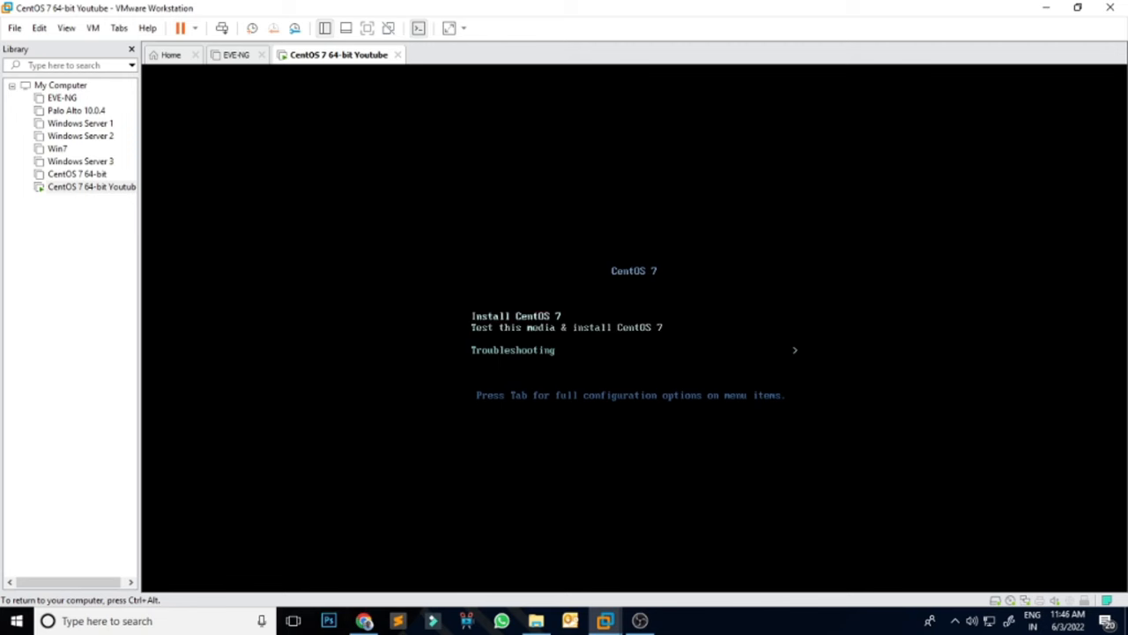
pyautogui.press('Return')
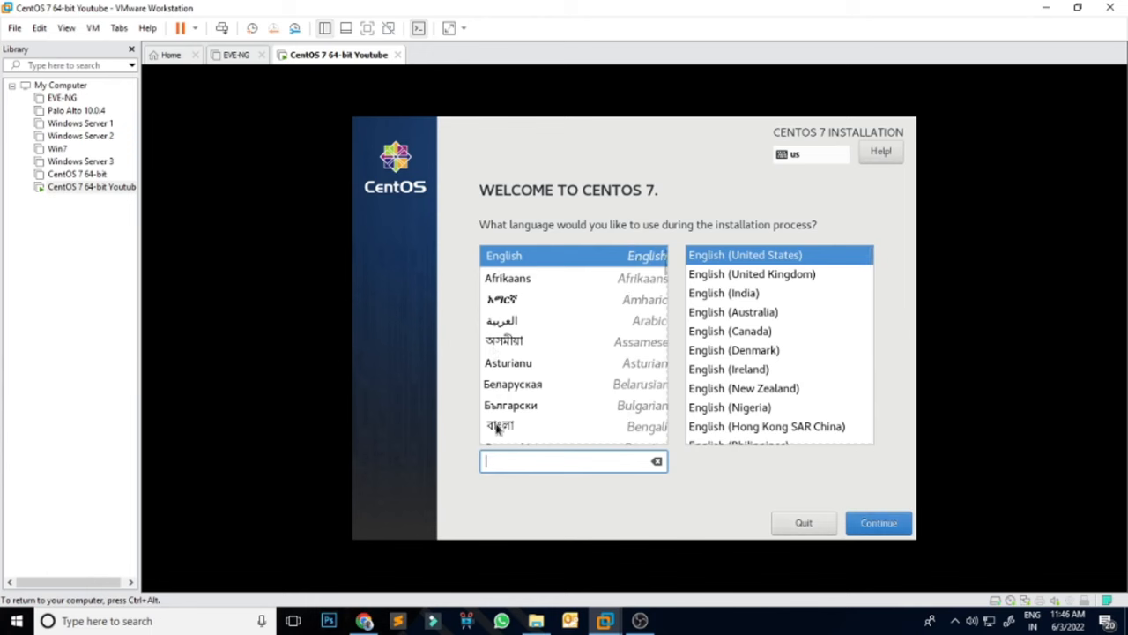
# Step: Continue with English (United States) and go to the Date & Time settings
pyautogui.click(893, 525)
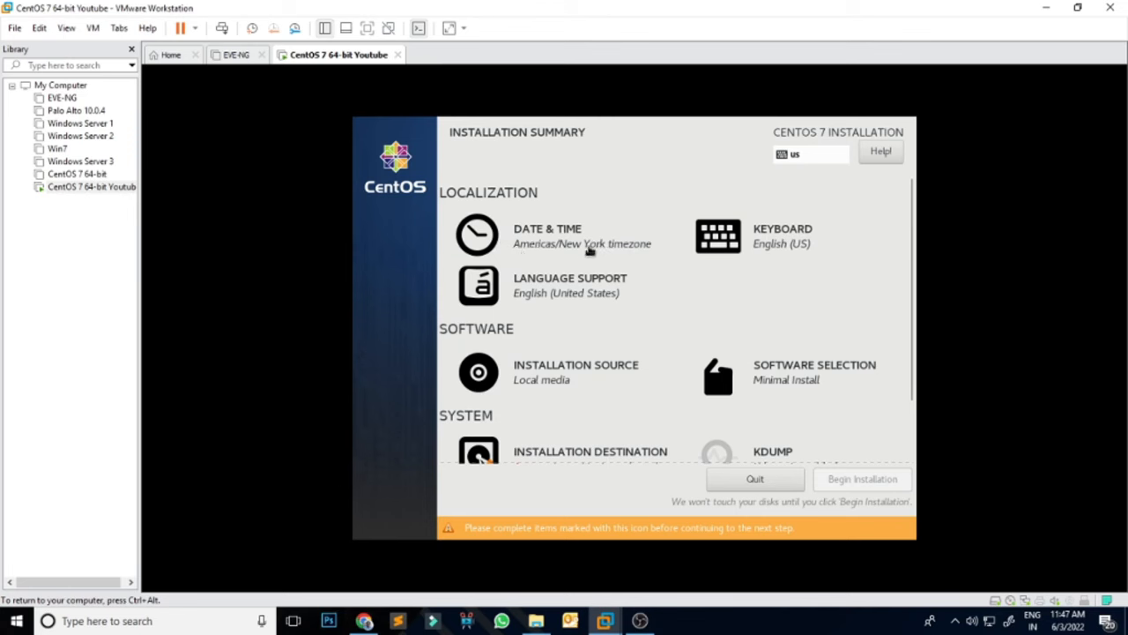
pyautogui.click(535, 236)
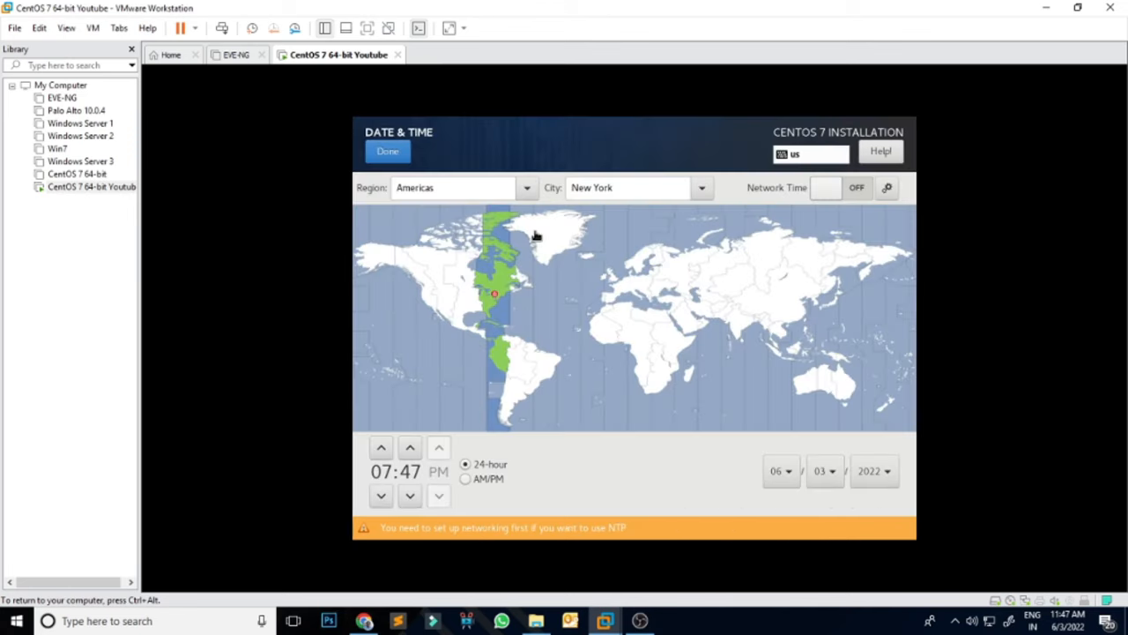
# Step: Select India (Asia/Kolkata) on the map, set the clock to 11:47, and confirm
pyautogui.click(740, 322)
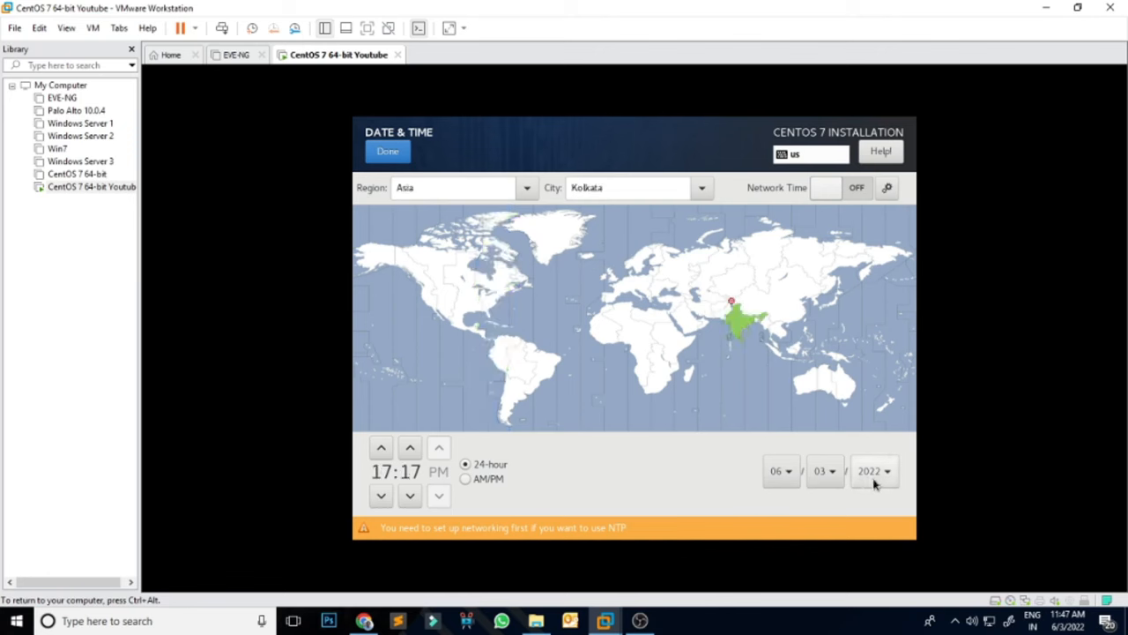
pyautogui.click(381, 498)
pyautogui.click(381, 498)
pyautogui.click(381, 497)
pyautogui.click(381, 498)
pyautogui.click(381, 498)
pyautogui.click(380, 450)
pyautogui.click(410, 449)
pyautogui.click(411, 449)
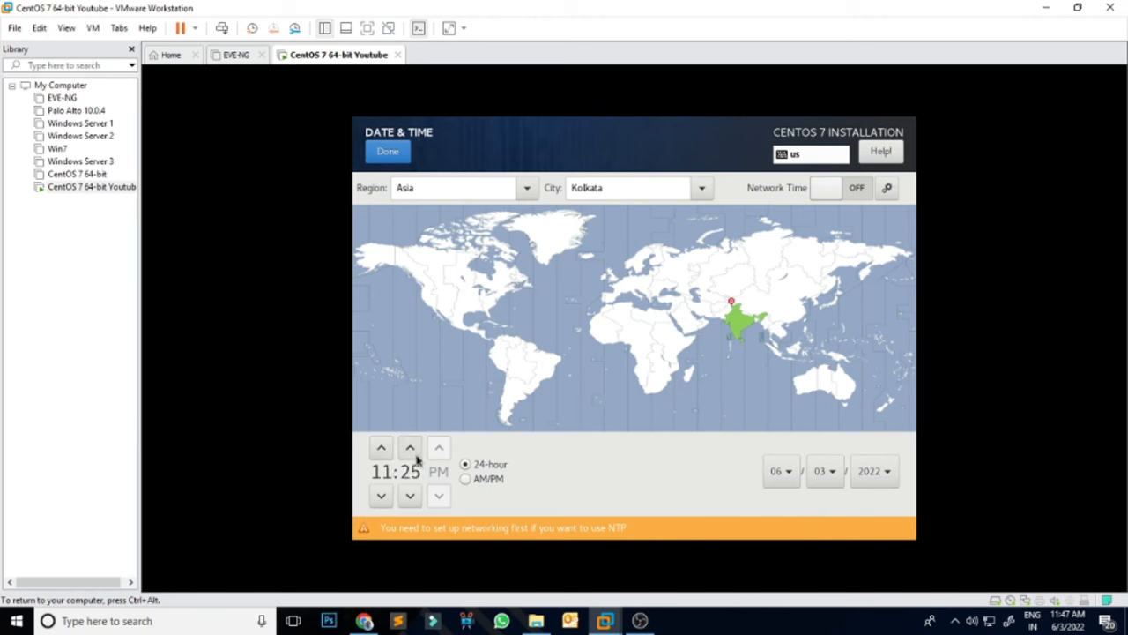
pyautogui.click(411, 449)
pyautogui.click(410, 449)
pyautogui.click(410, 450)
pyautogui.click(410, 449)
pyautogui.click(411, 450)
pyautogui.click(411, 450)
pyautogui.click(410, 450)
pyautogui.click(411, 449)
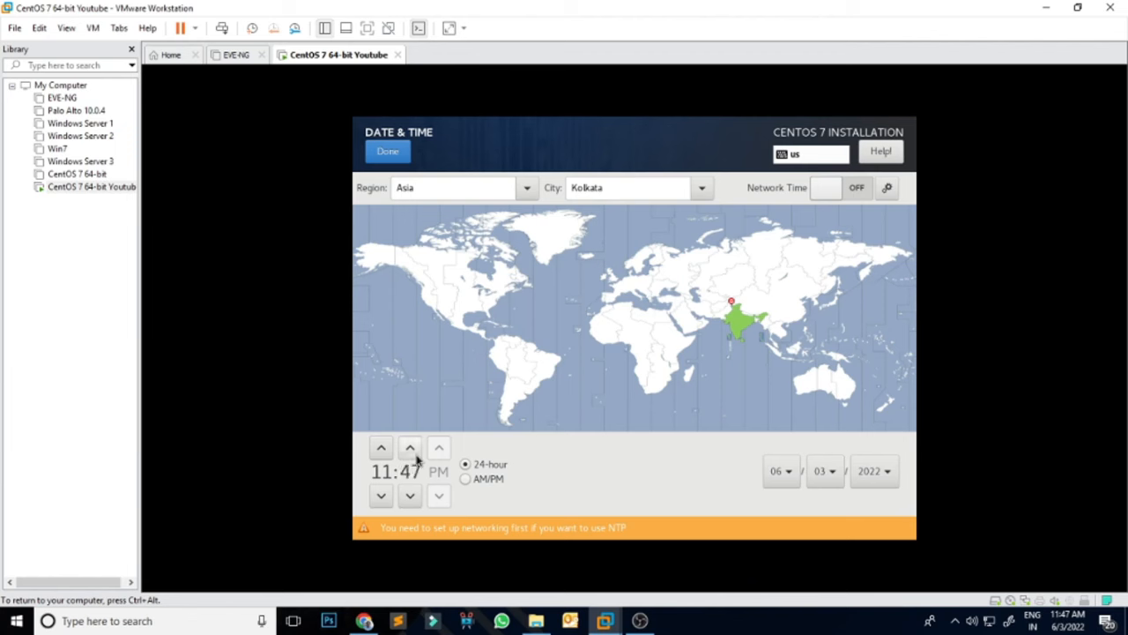
pyautogui.click(389, 151)
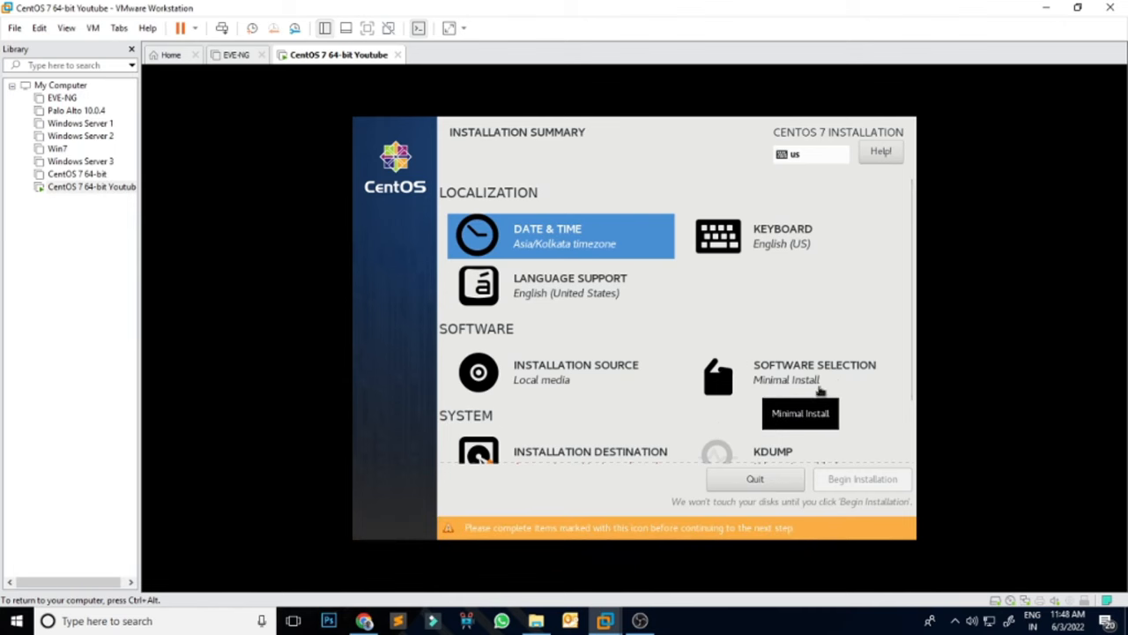
pyautogui.click(791, 379)
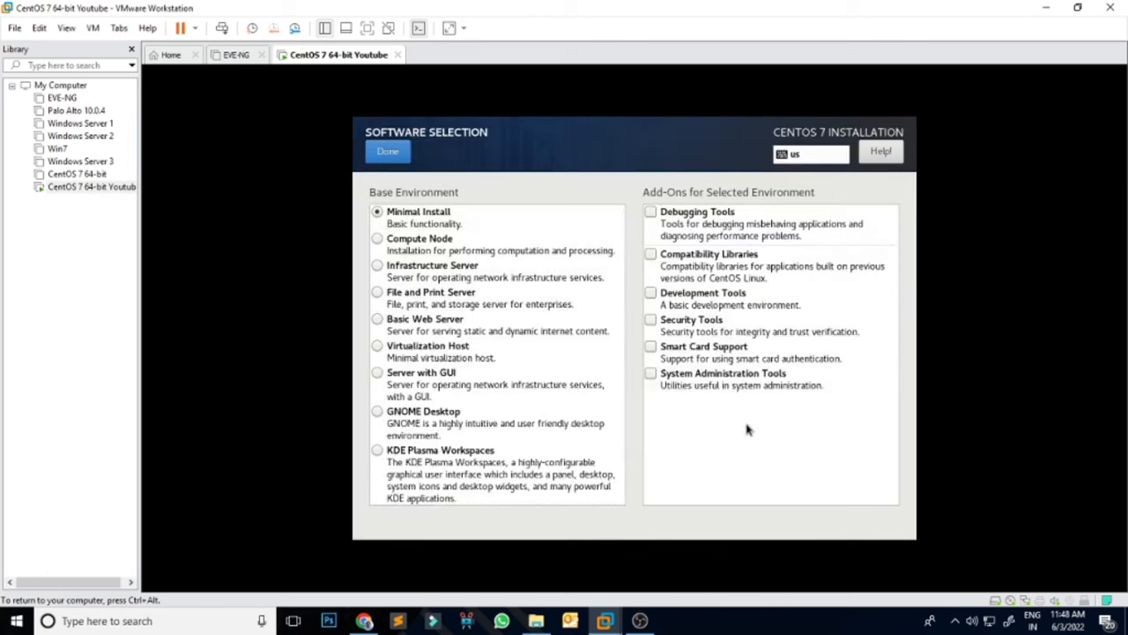
# Step: After trying other environments, pick Server with GUI as the base environment and confirm
pyautogui.click(388, 245)
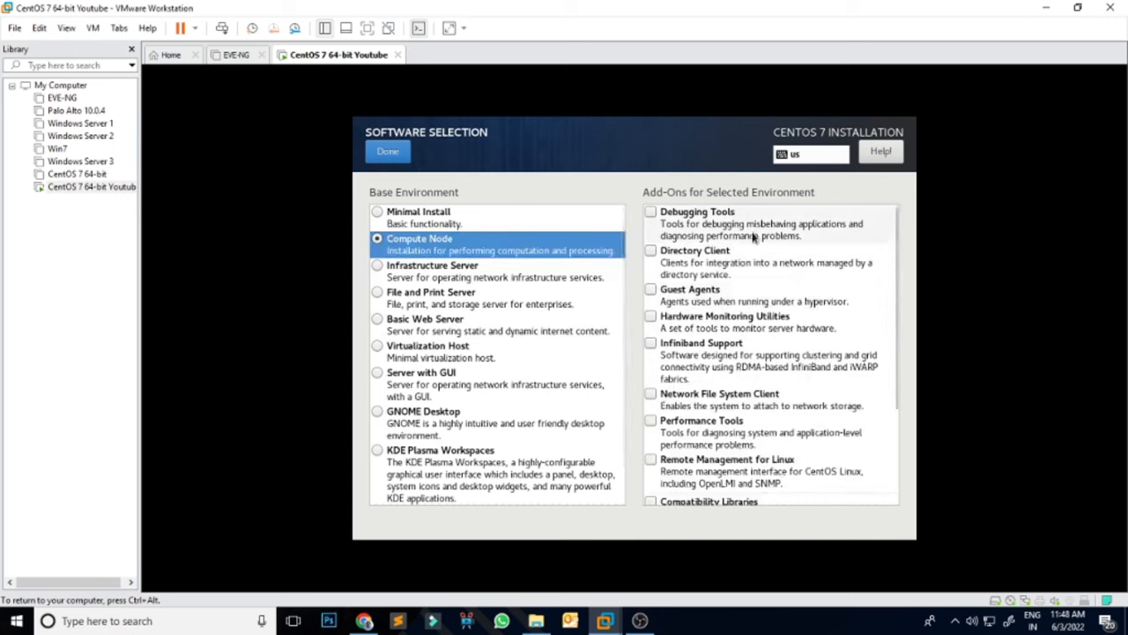
pyautogui.scroll(-3, 788, 427)
pyautogui.scroll(3, 789, 428)
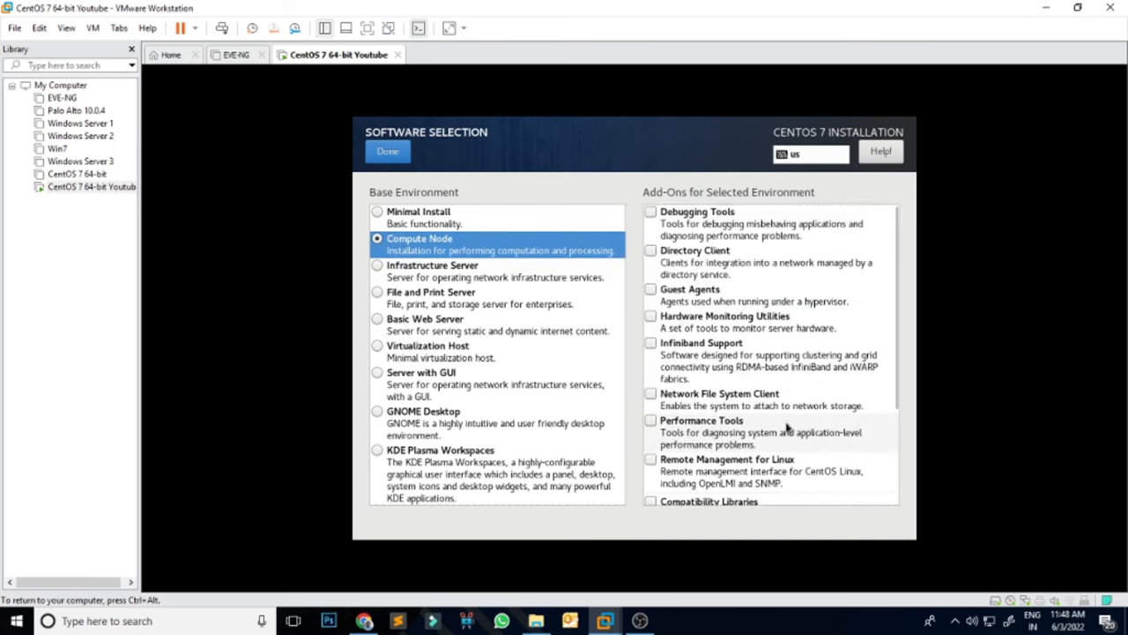
pyautogui.click(423, 279)
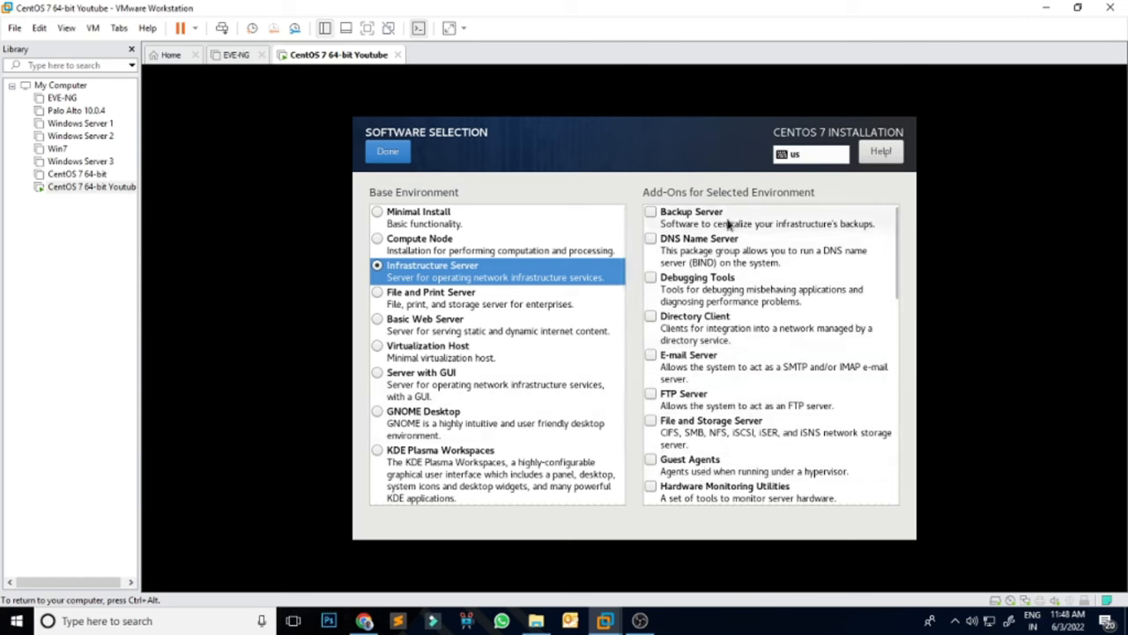
pyautogui.scroll(-4, 802, 396)
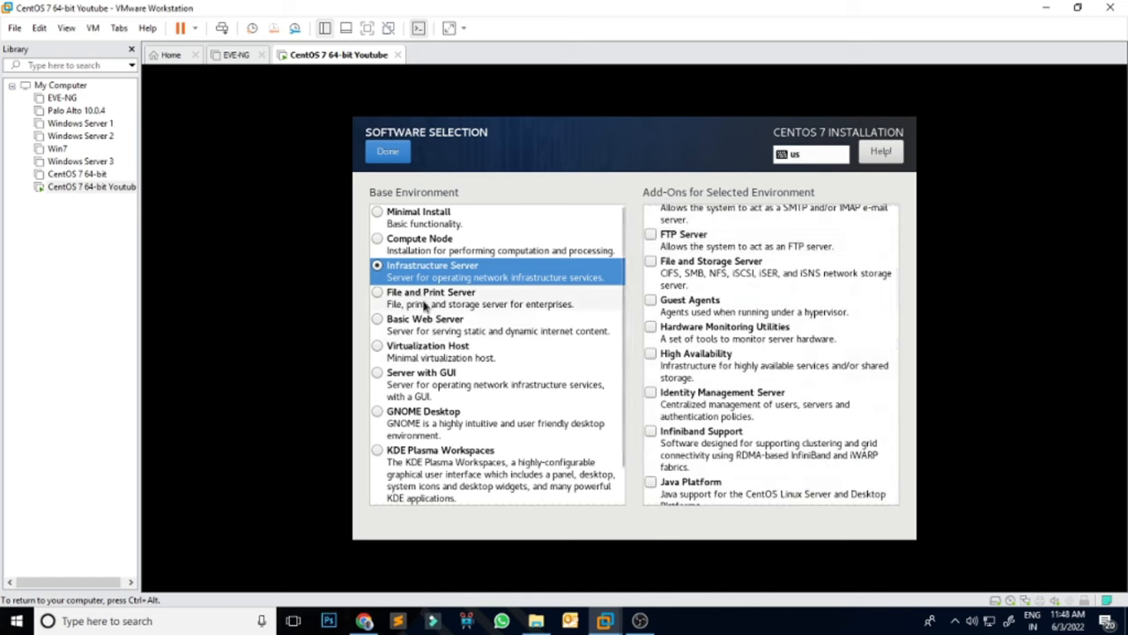
pyautogui.click(451, 304)
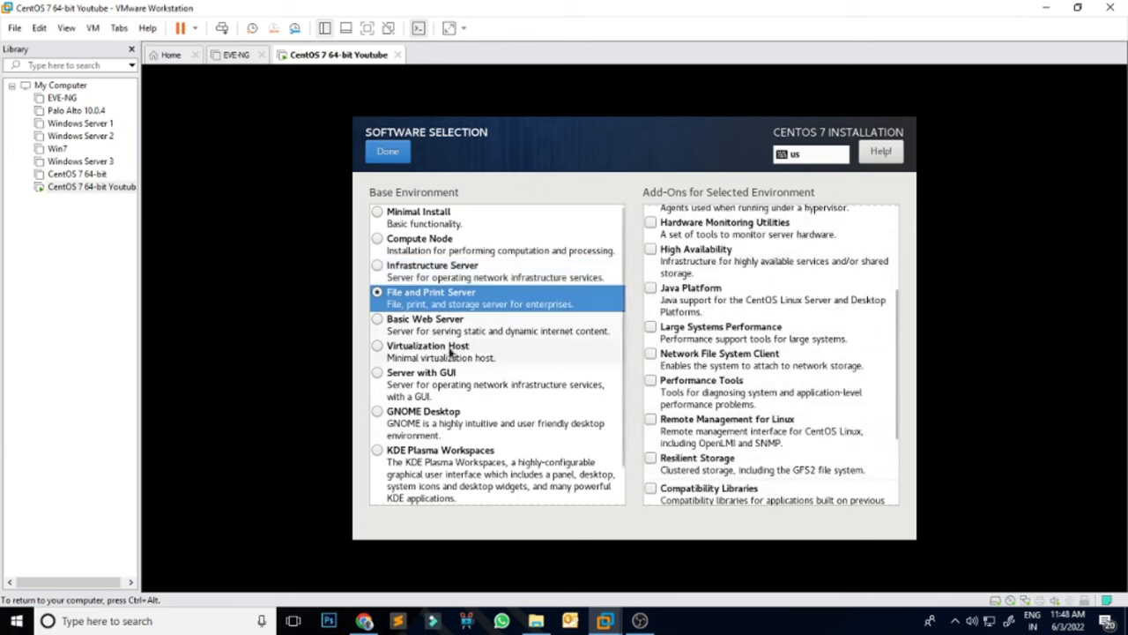
pyautogui.scroll(-1, 449, 450)
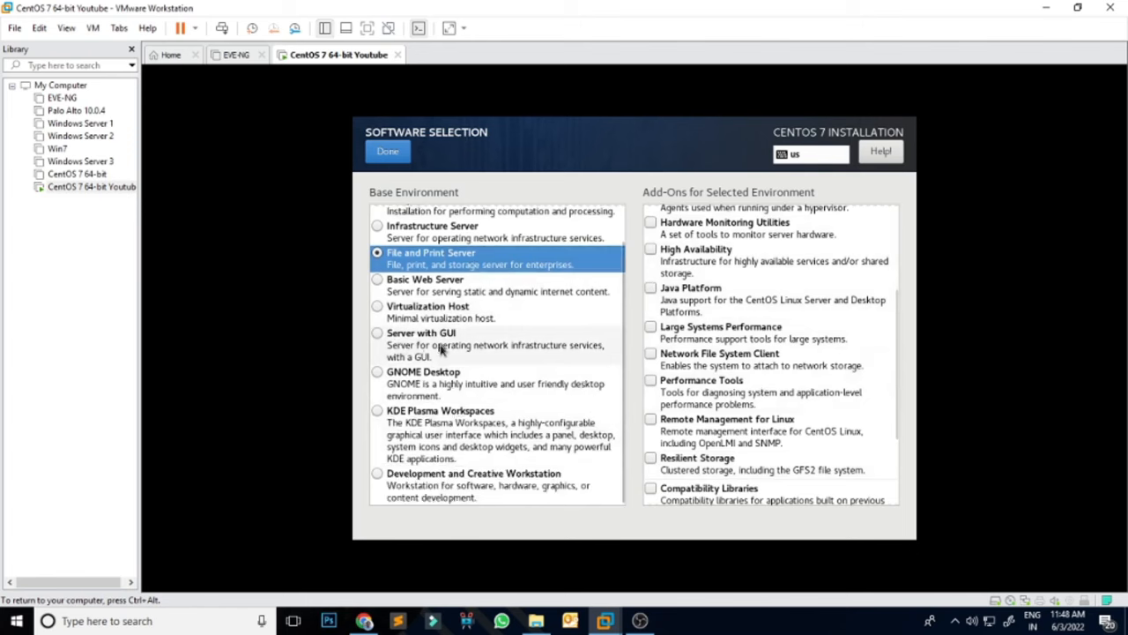
pyautogui.click(377, 334)
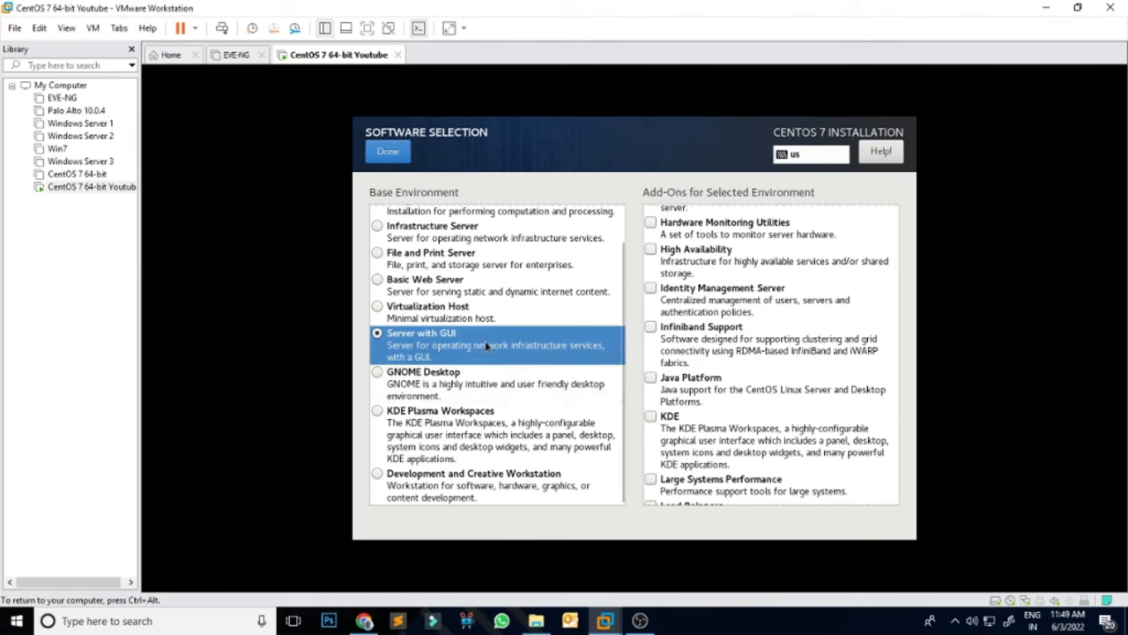
pyautogui.scroll(1, 484, 346)
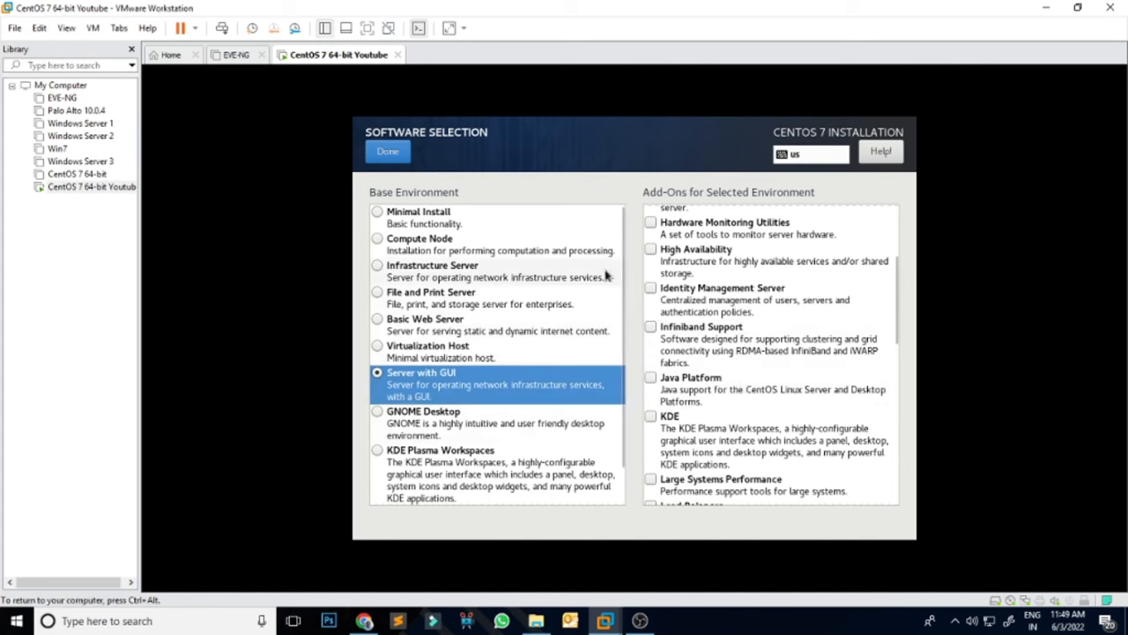
pyautogui.click(388, 152)
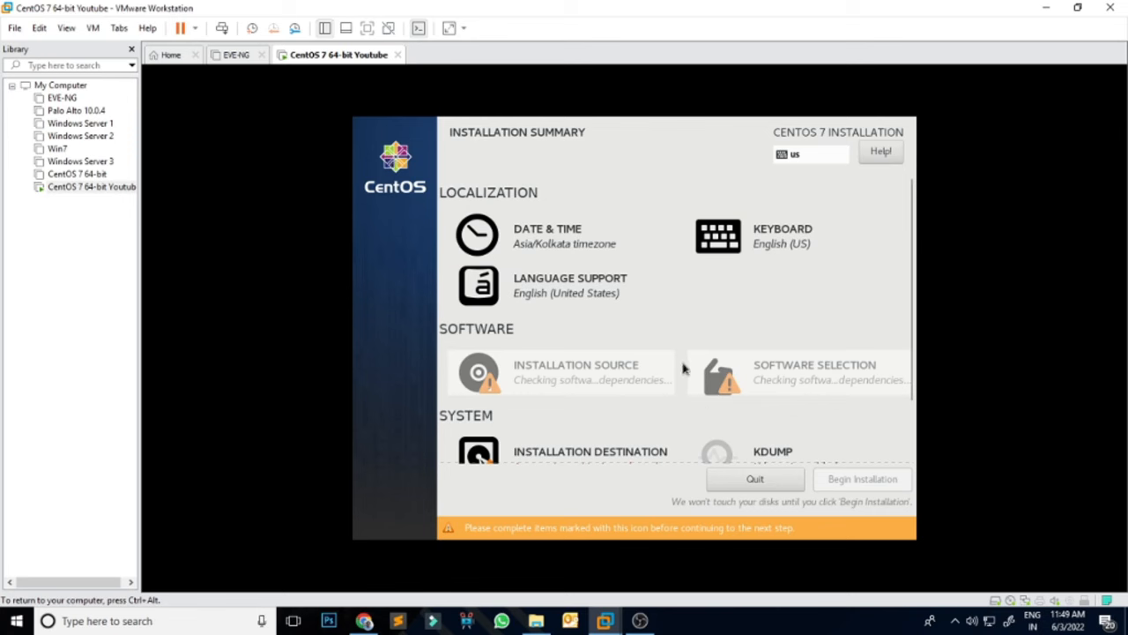
pyautogui.scroll(-2, 668, 374)
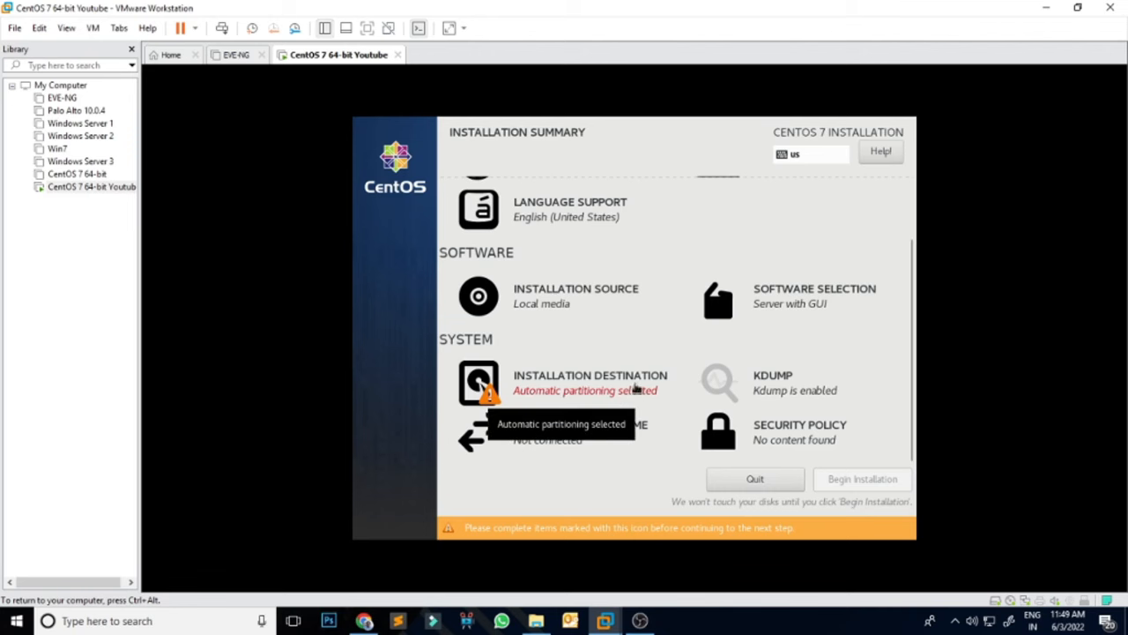
# Step: Keep the 30 GiB disk with automatic partitioning as the installation destination
pyautogui.click(631, 388)
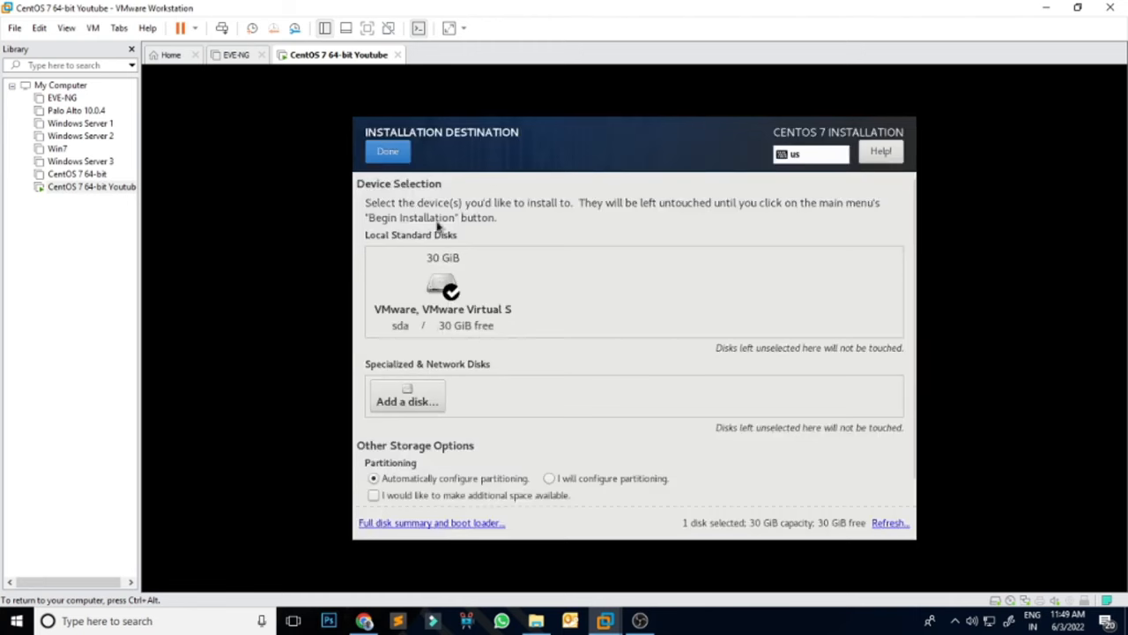
pyautogui.click(388, 152)
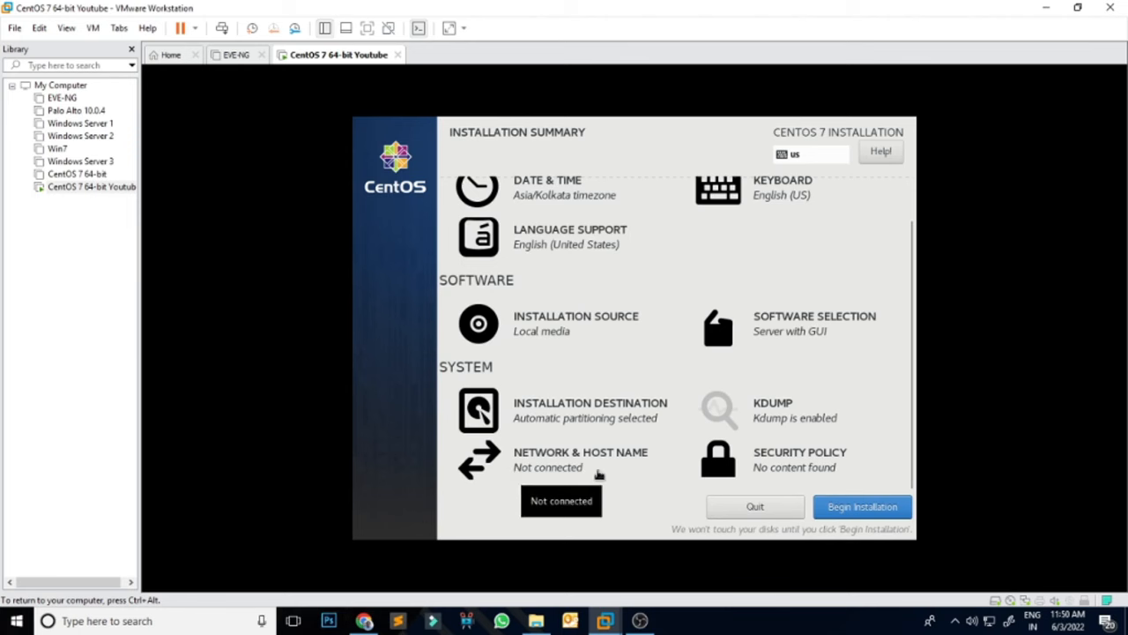
# Step: Replace the localhost.localdomain host name with tgmyt and apply it
pyautogui.click(570, 459)
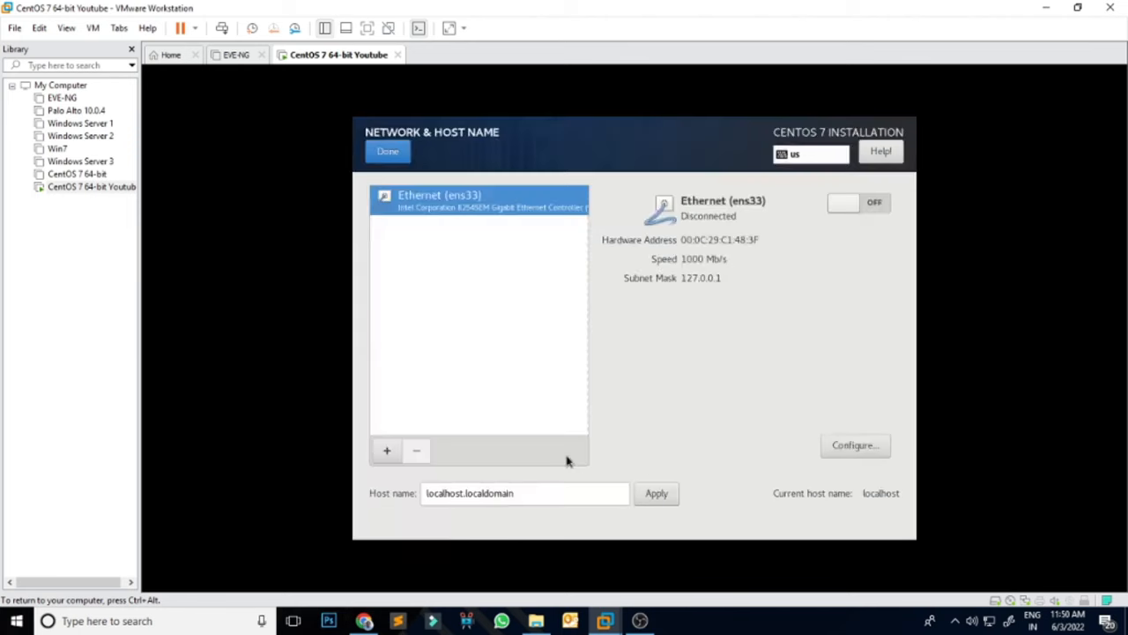
pyautogui.click(564, 494)
pyautogui.moveTo(580, 495); pyautogui.dragTo(388, 495)
pyautogui.hotkey('ctrl', 'alt')
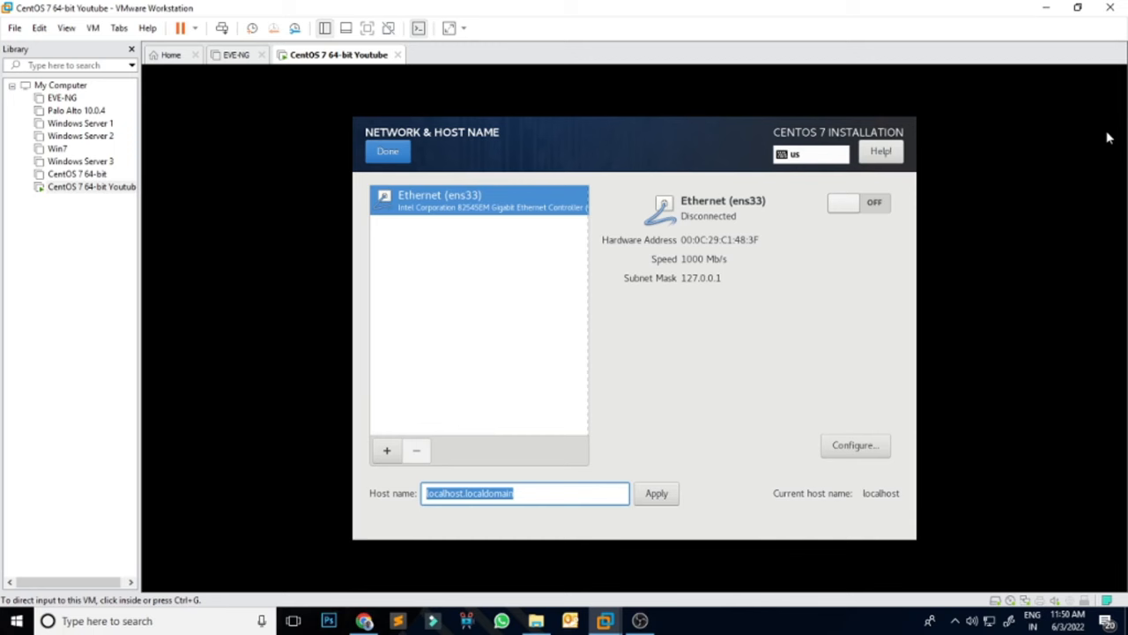
pyautogui.doubleClick(547, 491)
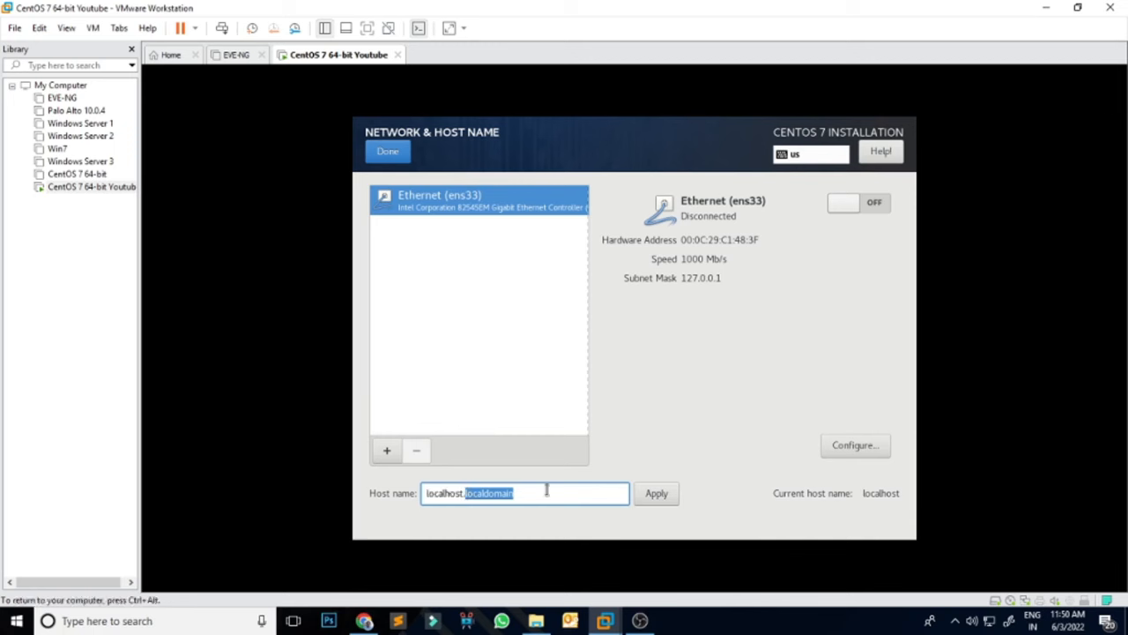
pyautogui.press('BackSpace')
pyautogui.press('BackSpace')
pyautogui.press('BackSpace')
pyautogui.press('BackSpace')
pyautogui.press('BackSpace')
pyautogui.press('BackSpace')
pyautogui.press('BackSpace')
pyautogui.press('BackSpace')
pyautogui.press('BackSpace')
pyautogui.press('BackSpace')
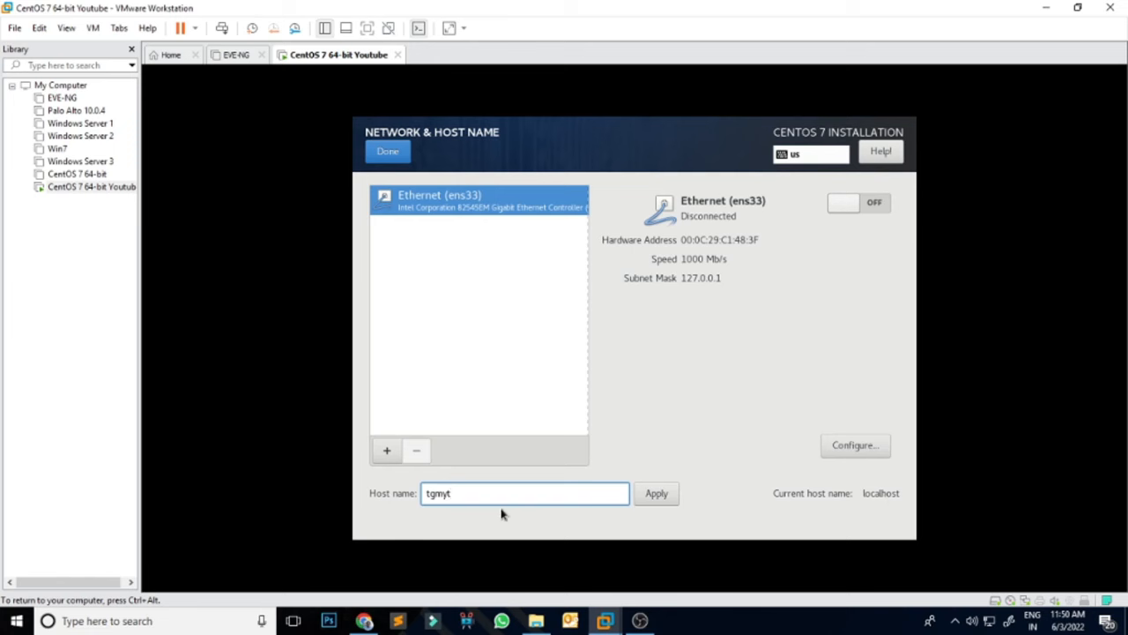
pyautogui.click(657, 495)
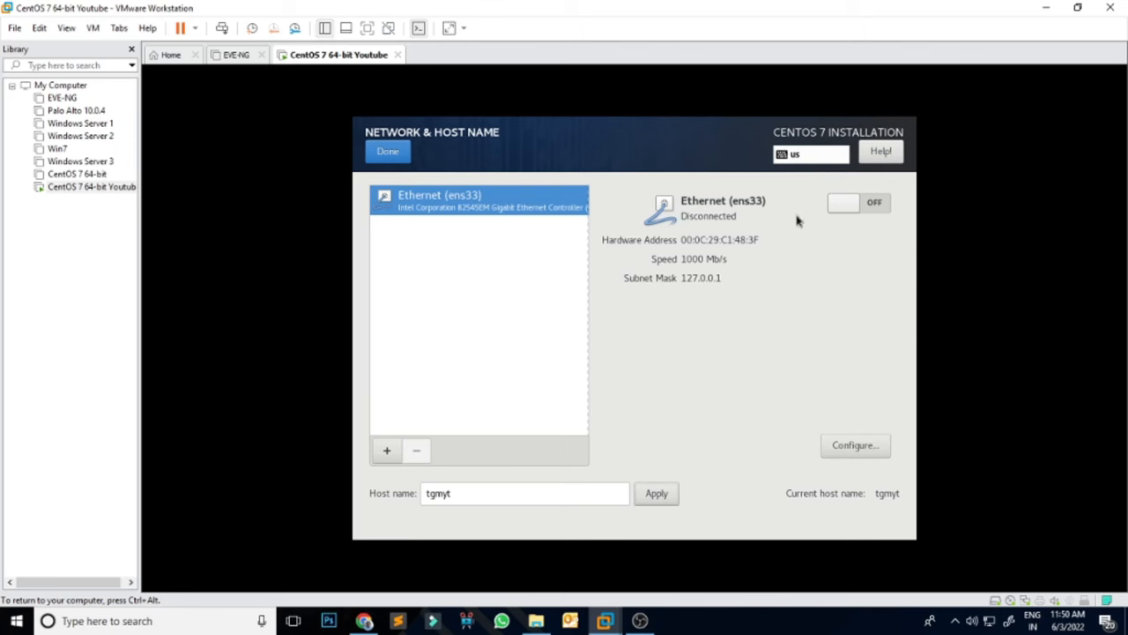
# Step: Set the ens33 Ethernet connection to connect automatically, save it, and return to the summary
pyautogui.click(857, 446)
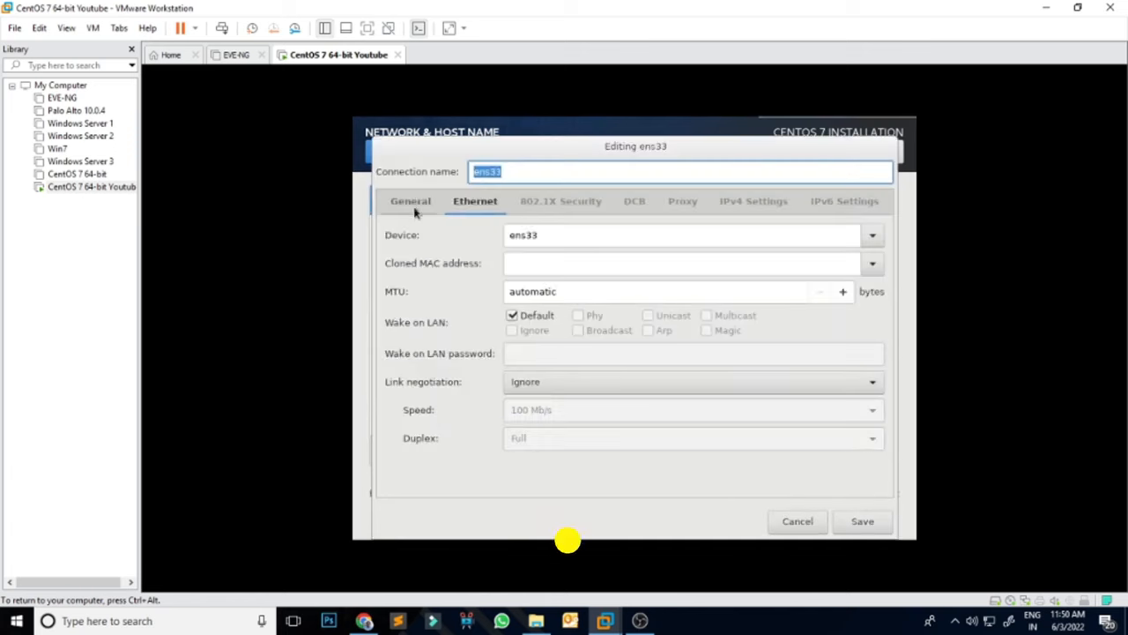
pyautogui.click(414, 204)
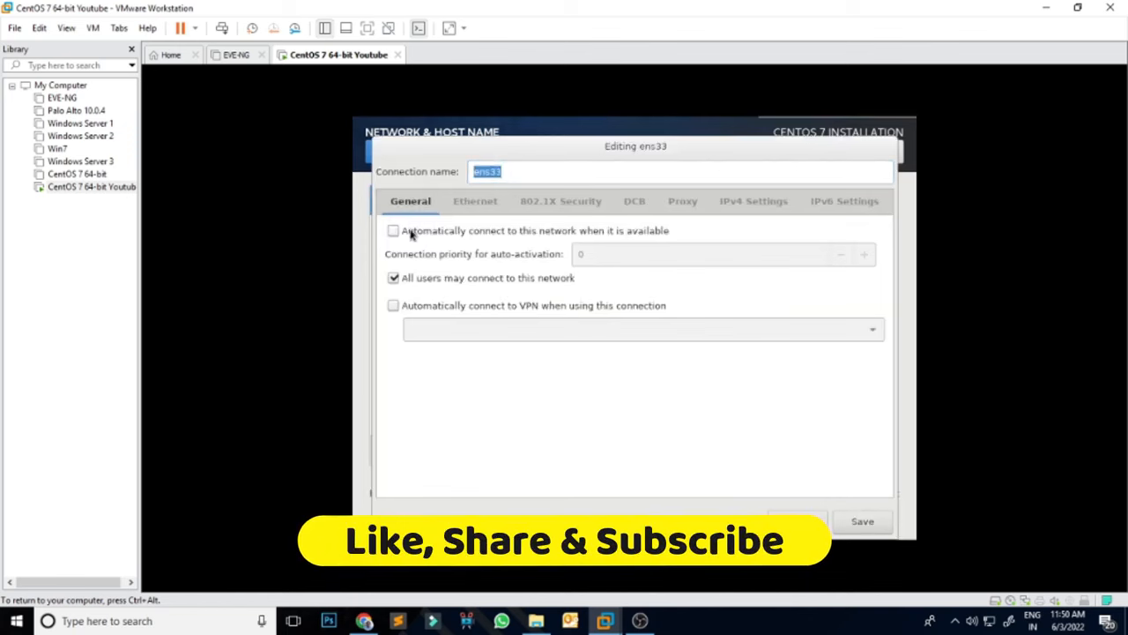
pyautogui.click(394, 231)
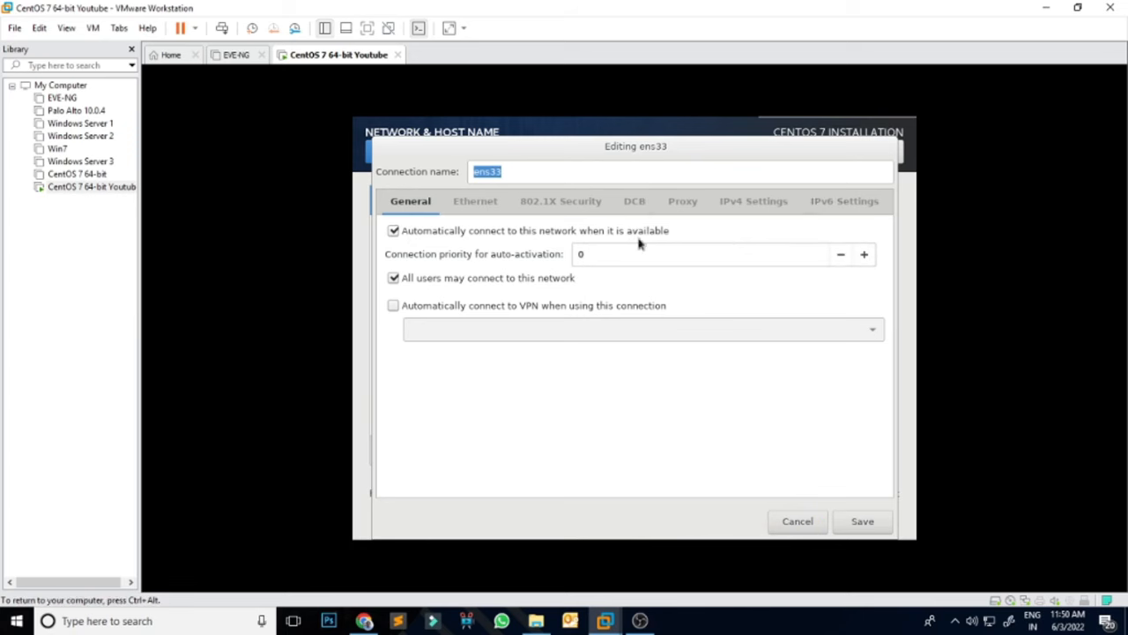
pyautogui.click(865, 525)
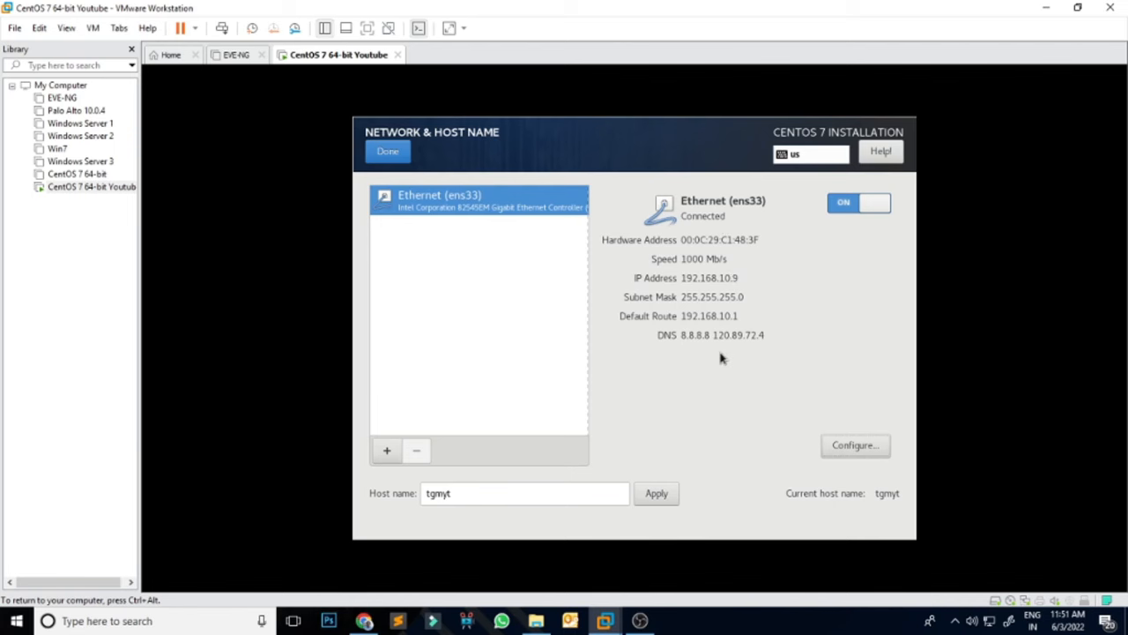
pyautogui.click(390, 156)
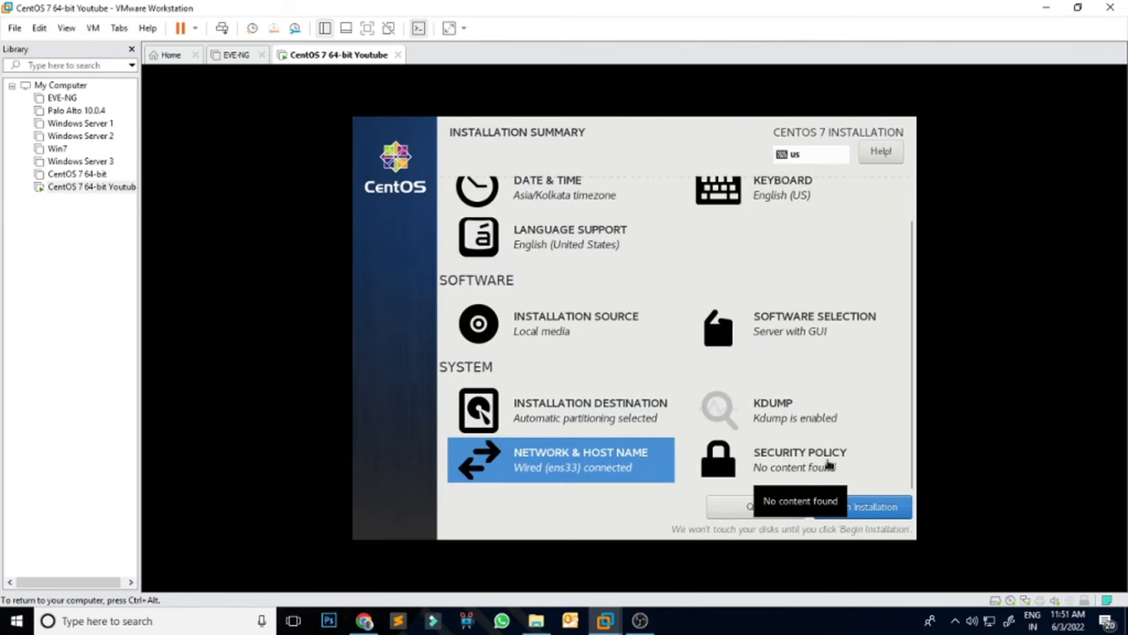
# Step: Leave the security policy empty and begin the CentOS installation
pyautogui.click(825, 464)
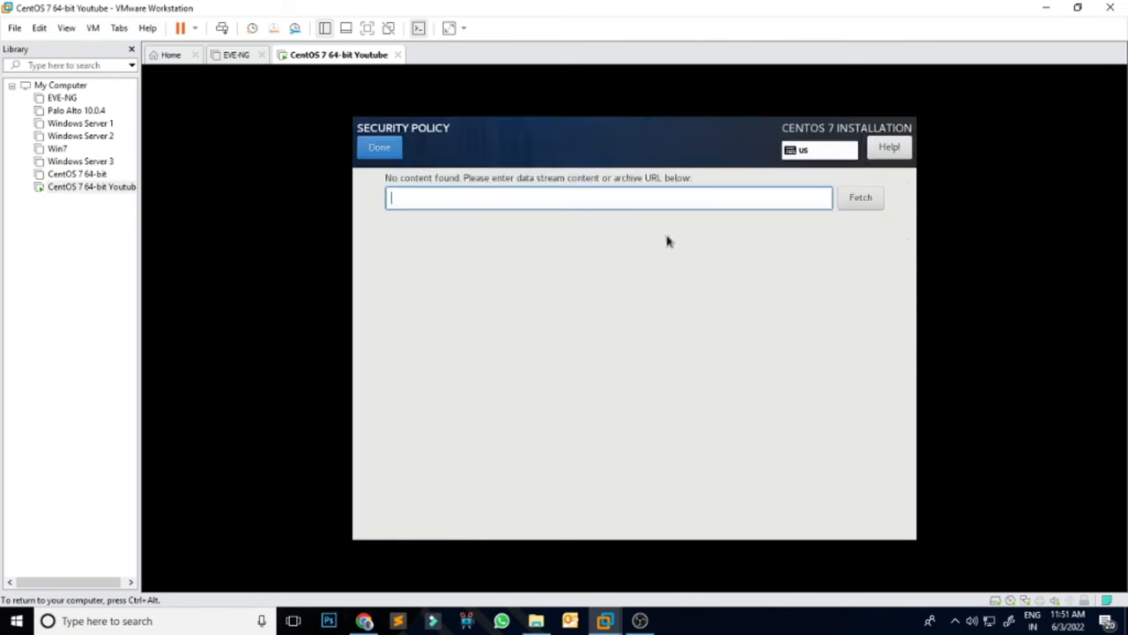
pyautogui.click(381, 148)
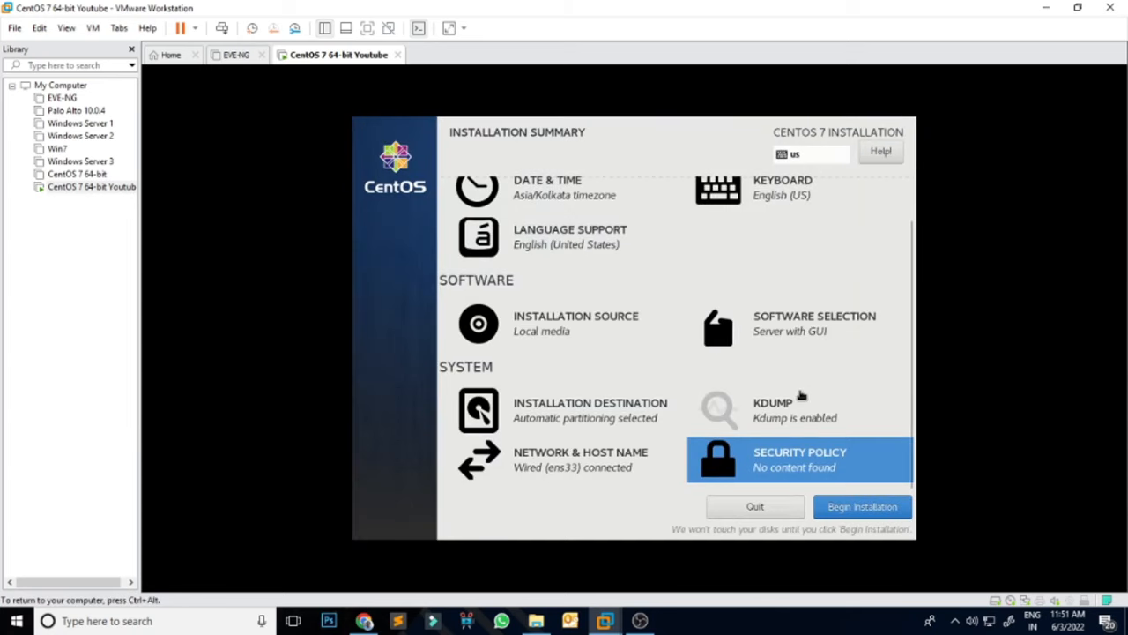
pyautogui.click(884, 515)
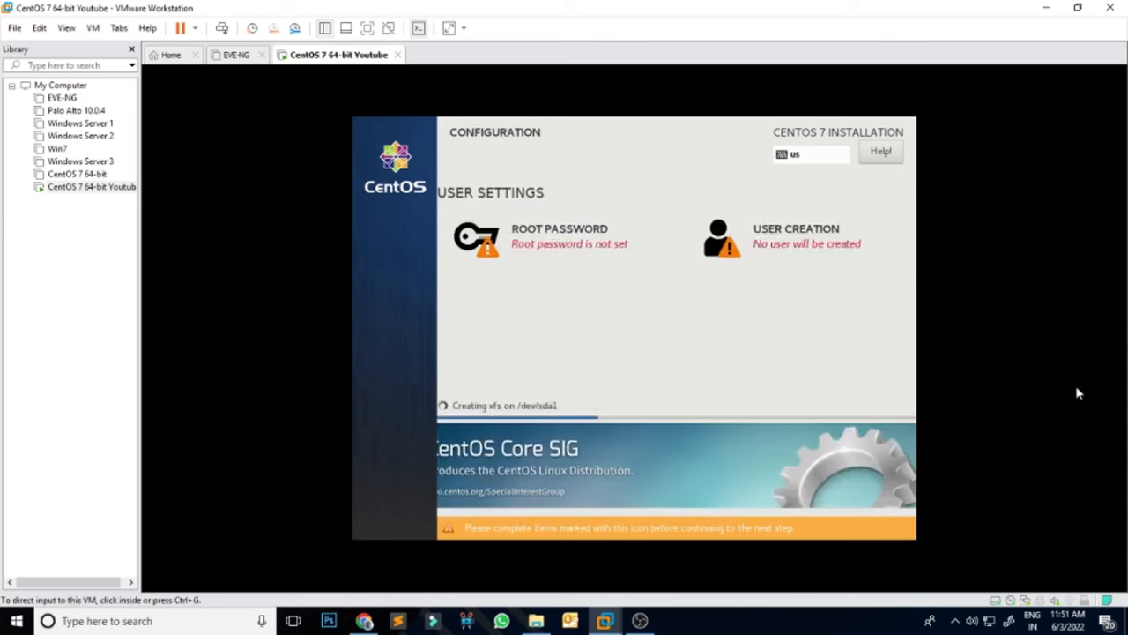
pyautogui.click(1078, 391)
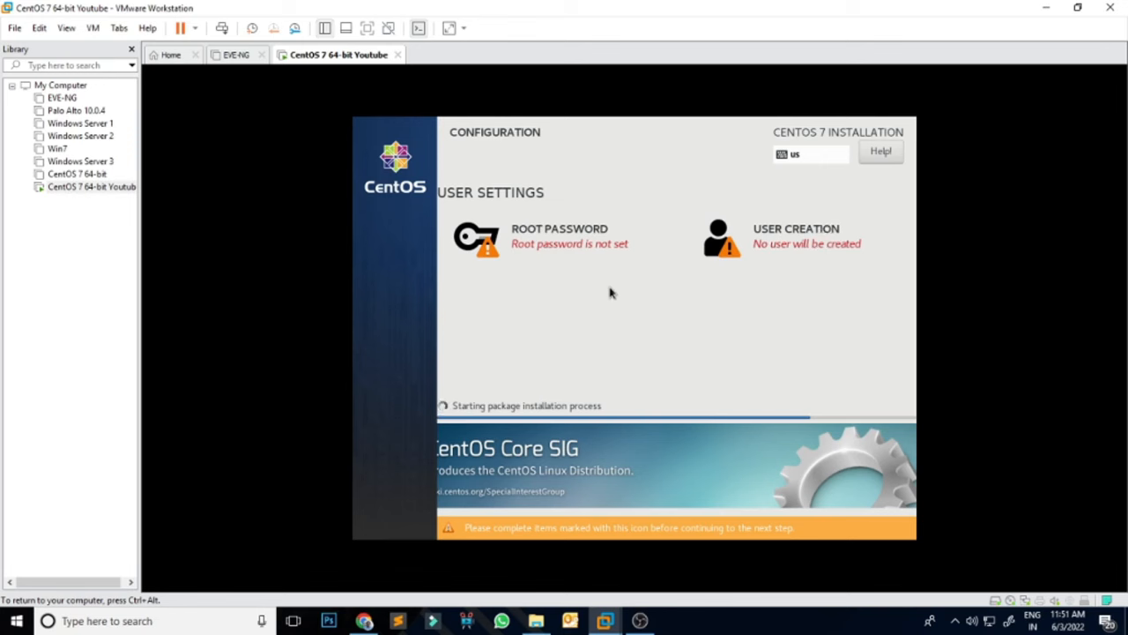
# Step: Set a strong root password, entering it in both the password and confirmation fields
pyautogui.click(577, 236)
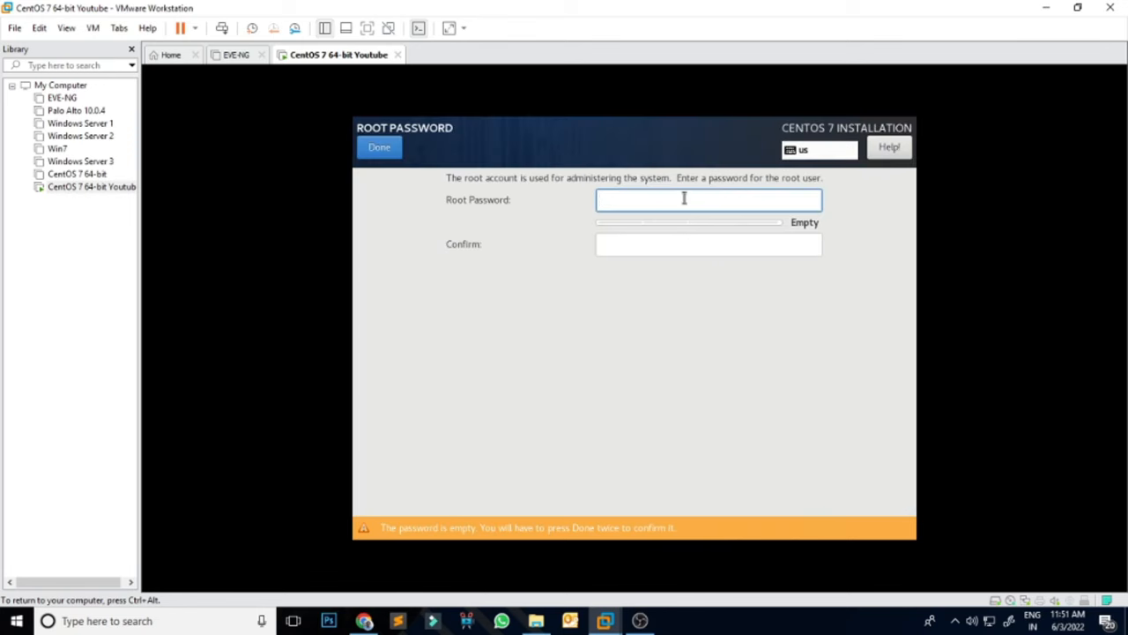
pyautogui.write('a')
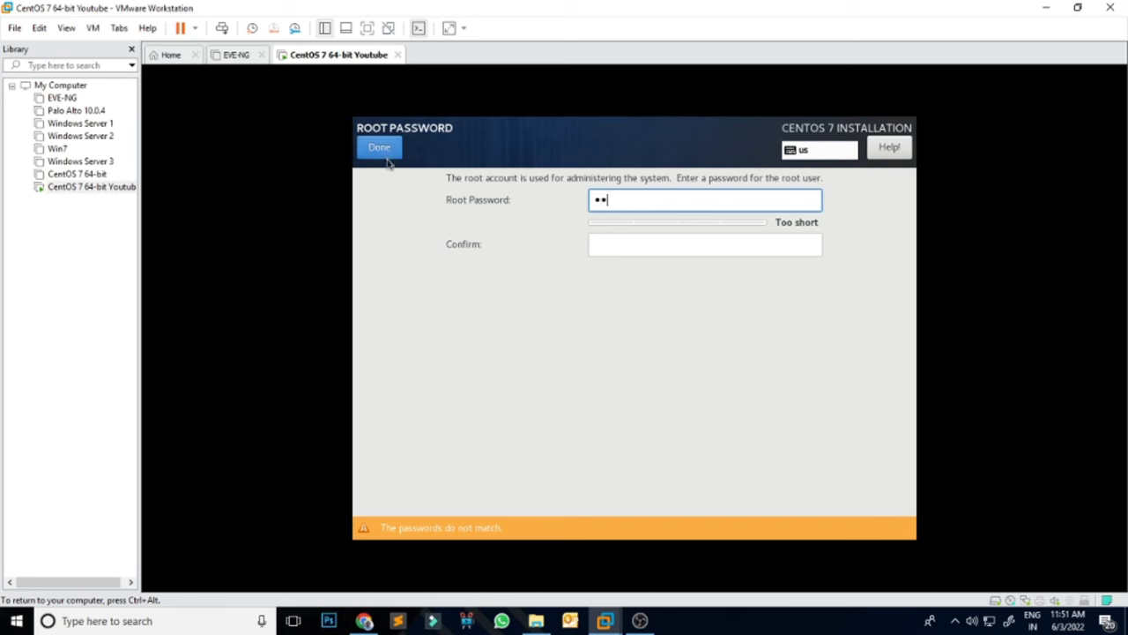
pyautogui.doubleClick(649, 199)
pyautogui.write('a•••••')
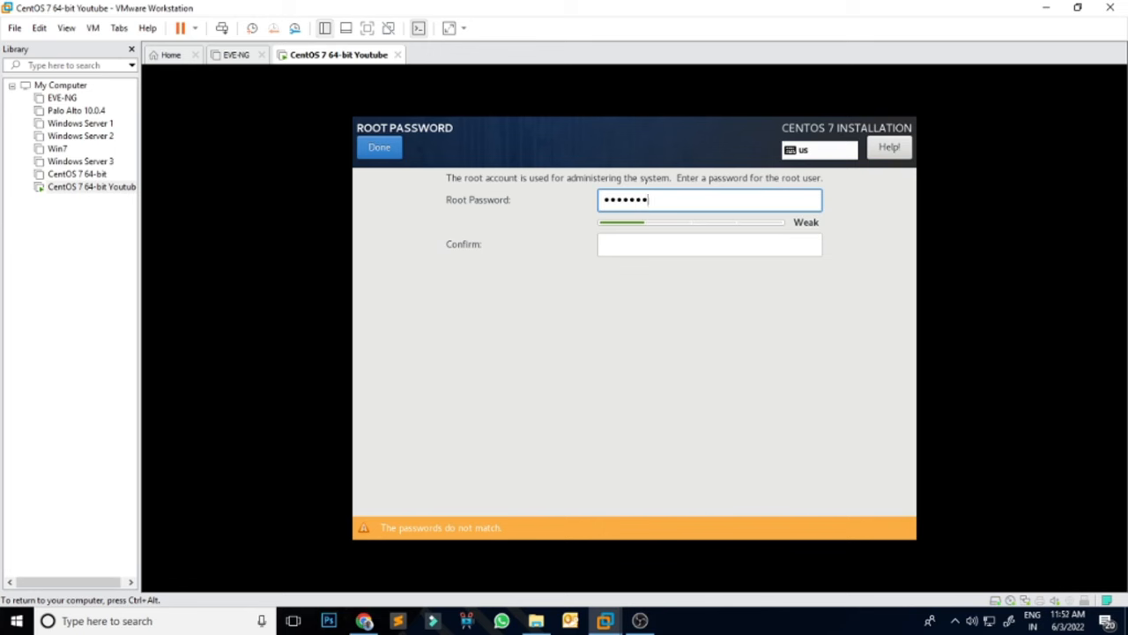
pyautogui.write('@1')
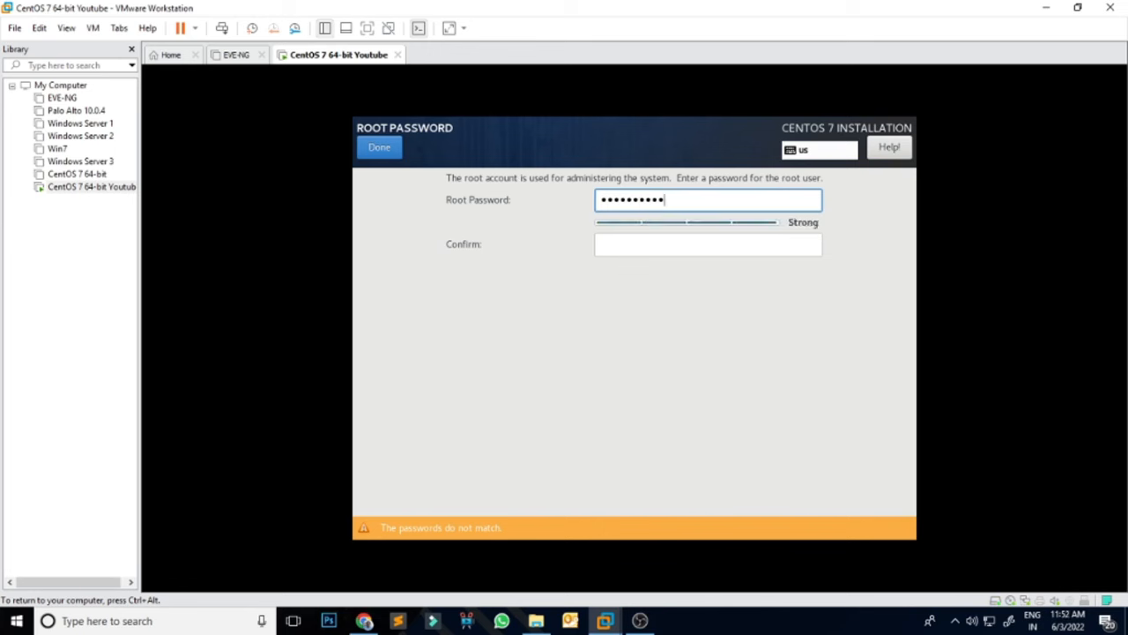
pyautogui.click(642, 247)
pyautogui.hotkey('ctrl', 'alt')
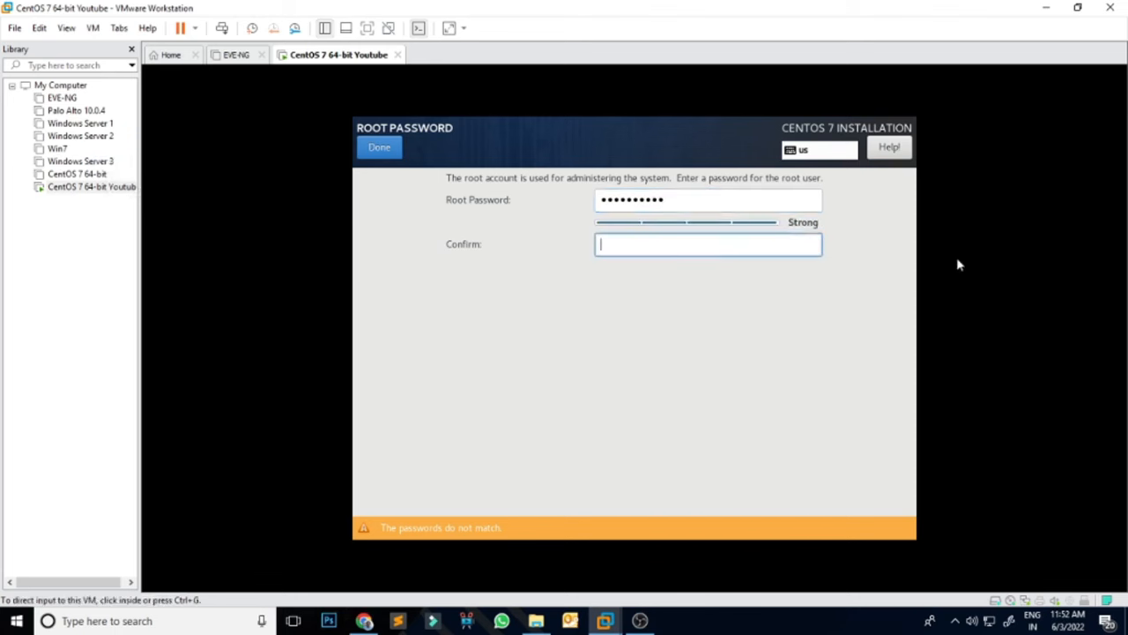
pyautogui.click(697, 248)
pyautogui.write('•••••••')
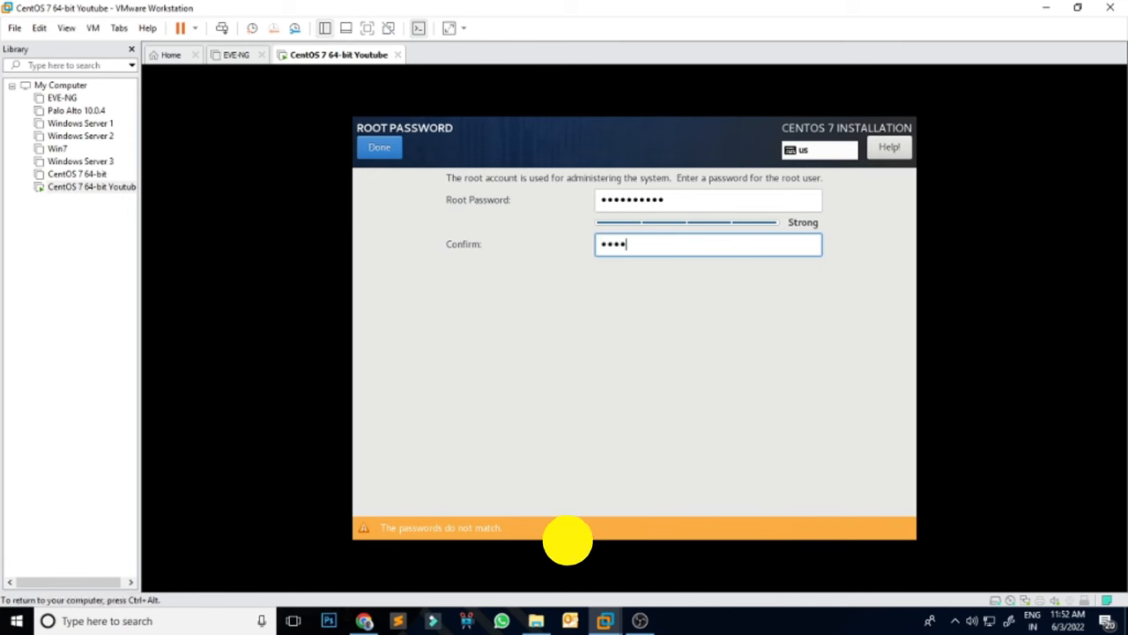
pyautogui.write('•••')
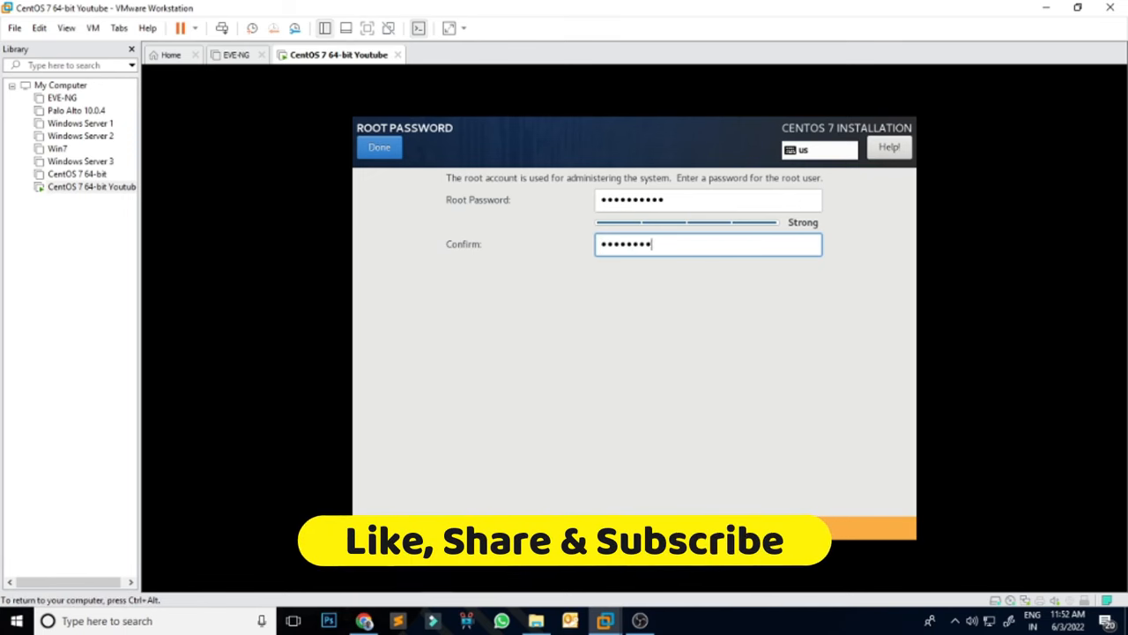
pyautogui.click(385, 148)
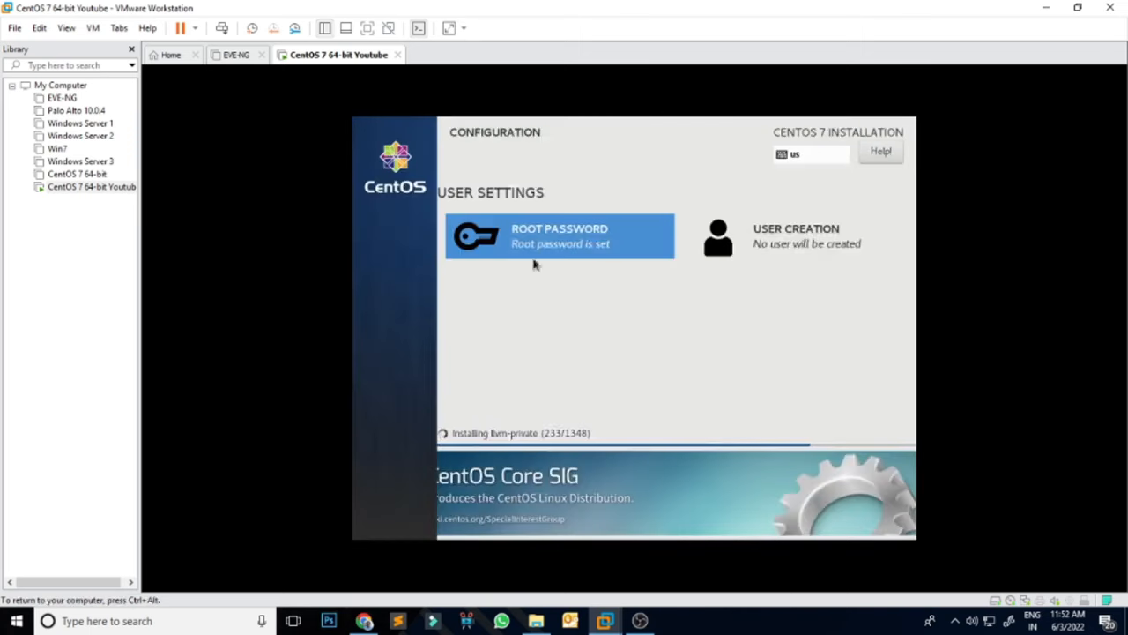
pyautogui.click(822, 245)
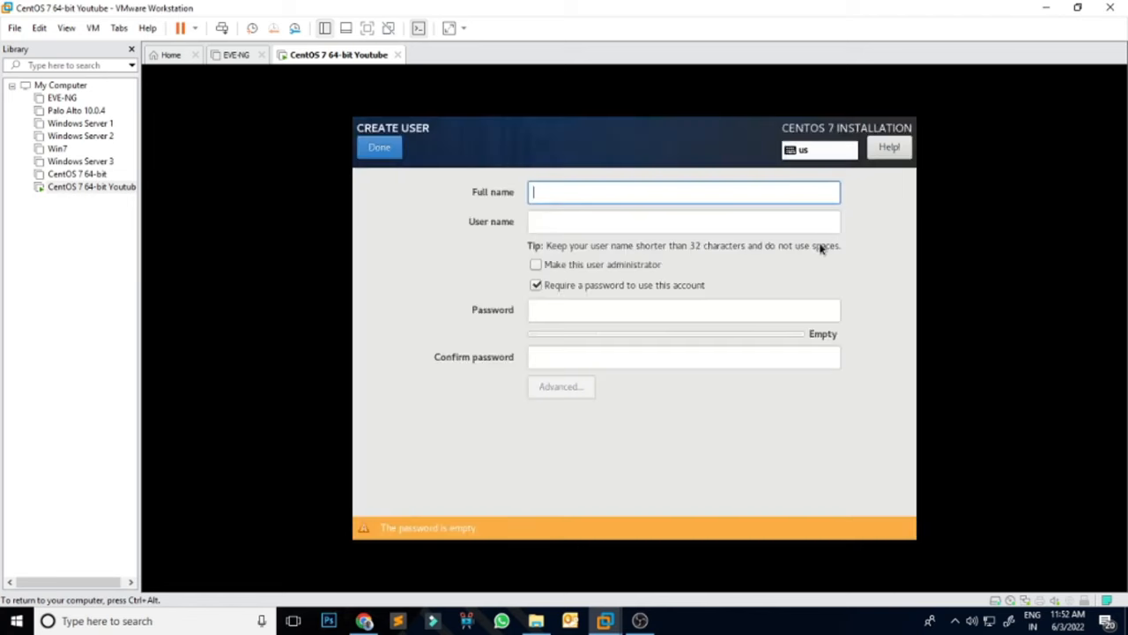
# Step: Create a regular user with the entered full name and a confirmed password
pyautogui.write('tgmacad')
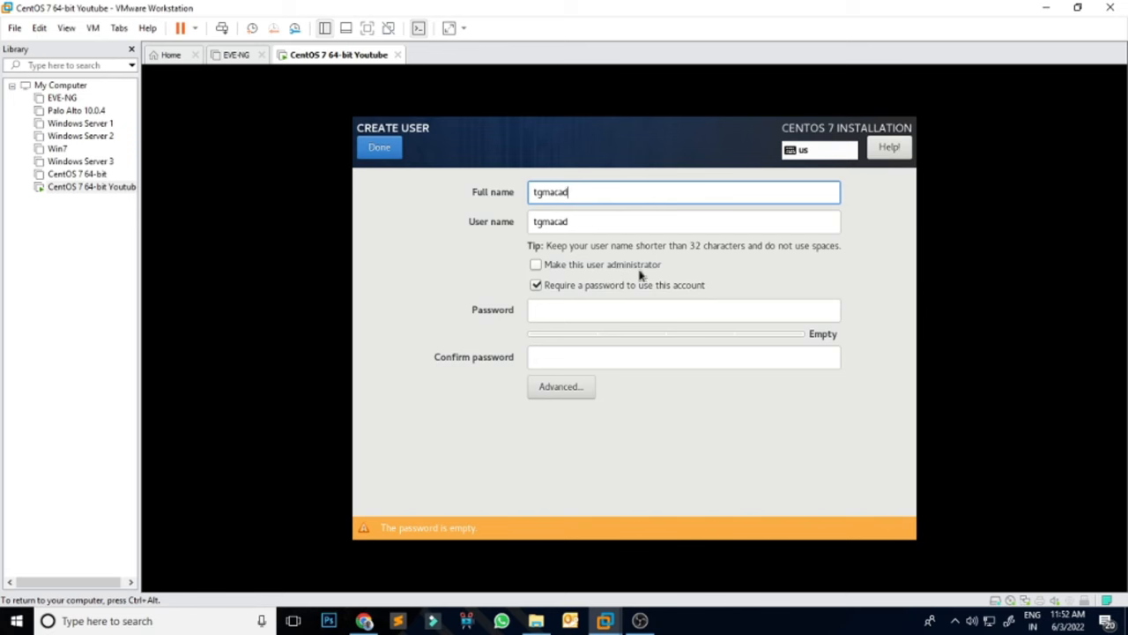
pyautogui.click(564, 315)
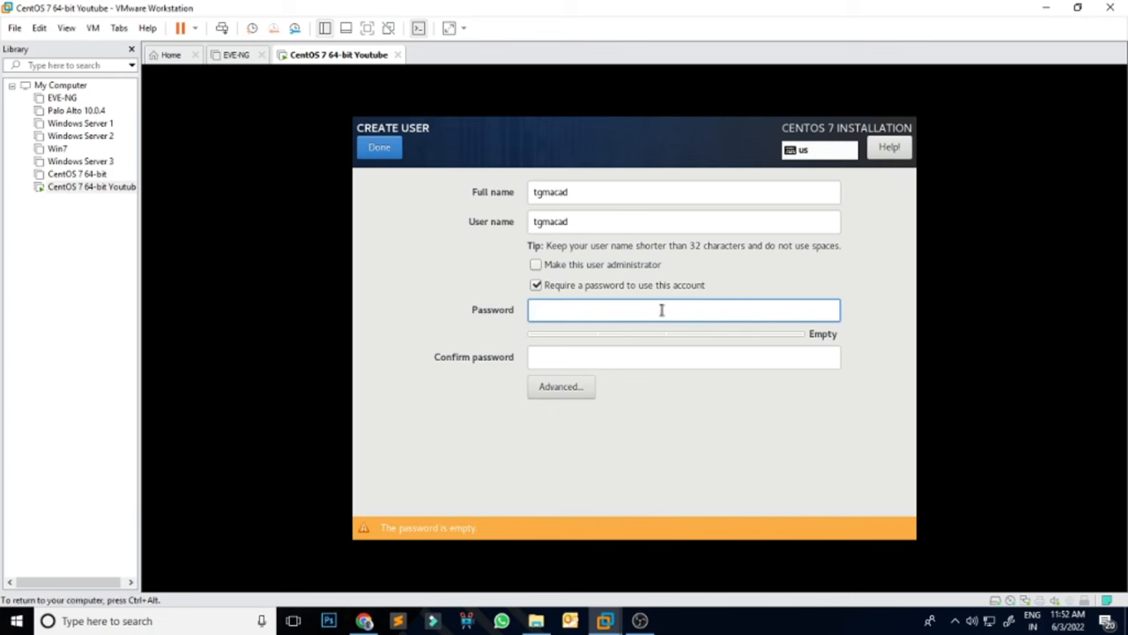
pyautogui.write('******')
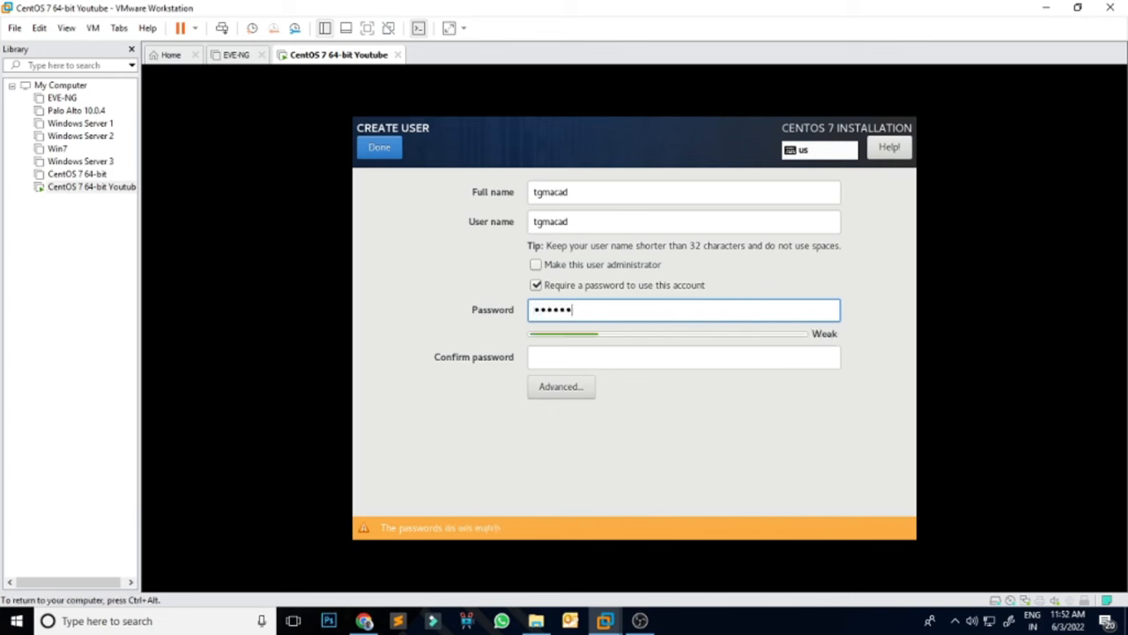
pyautogui.write('***')
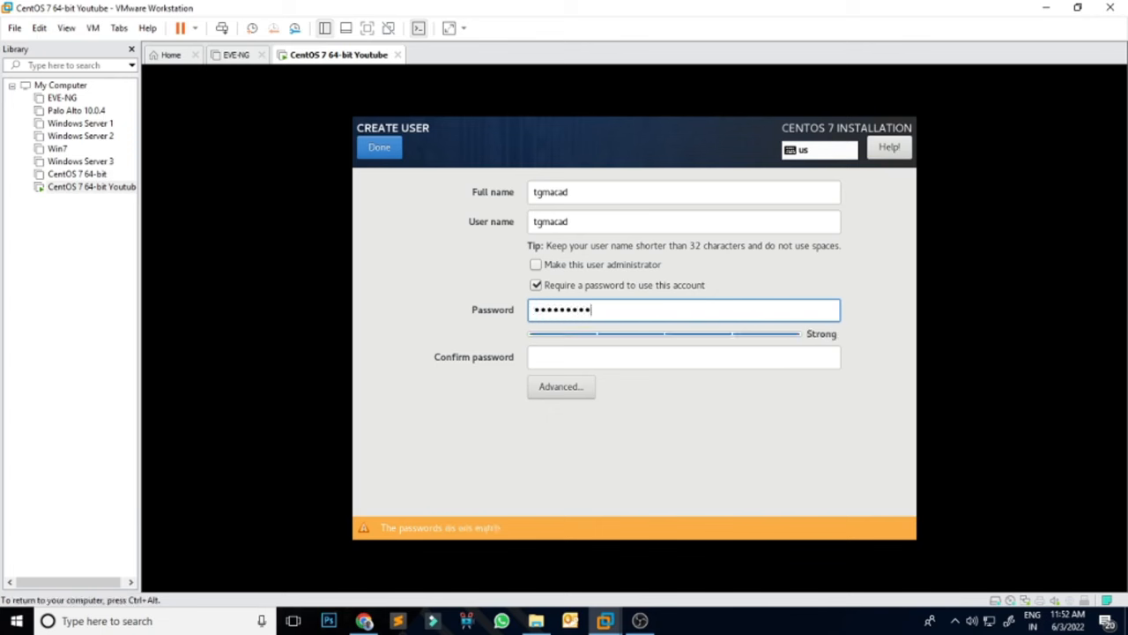
pyautogui.press('Tab')
pyautogui.write('*********')
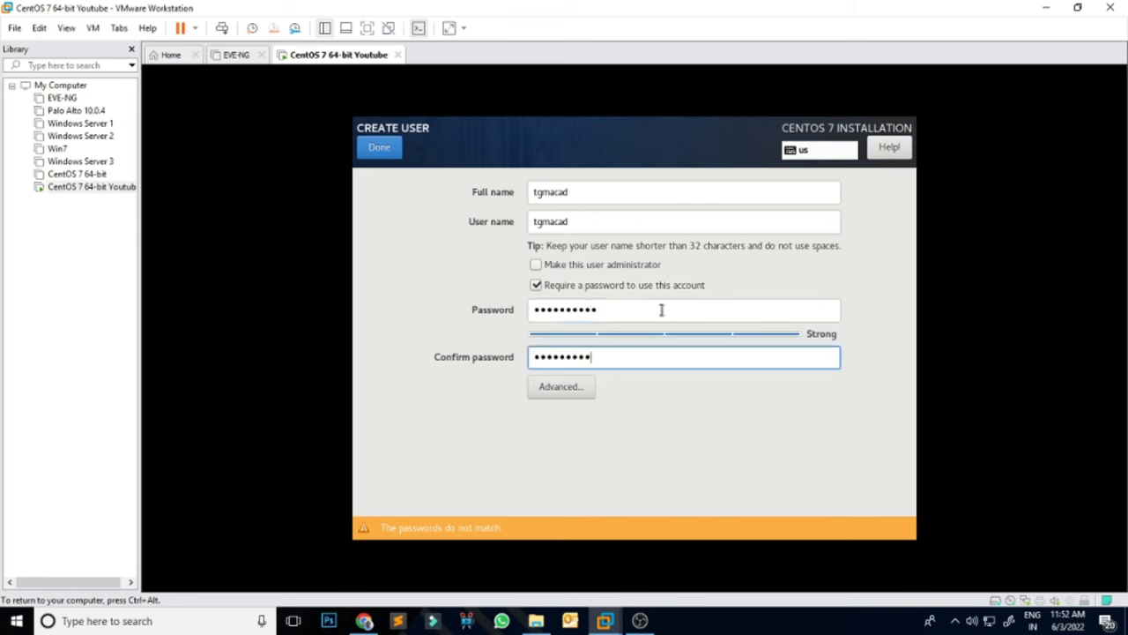
pyautogui.write('*')
pyautogui.click(383, 152)
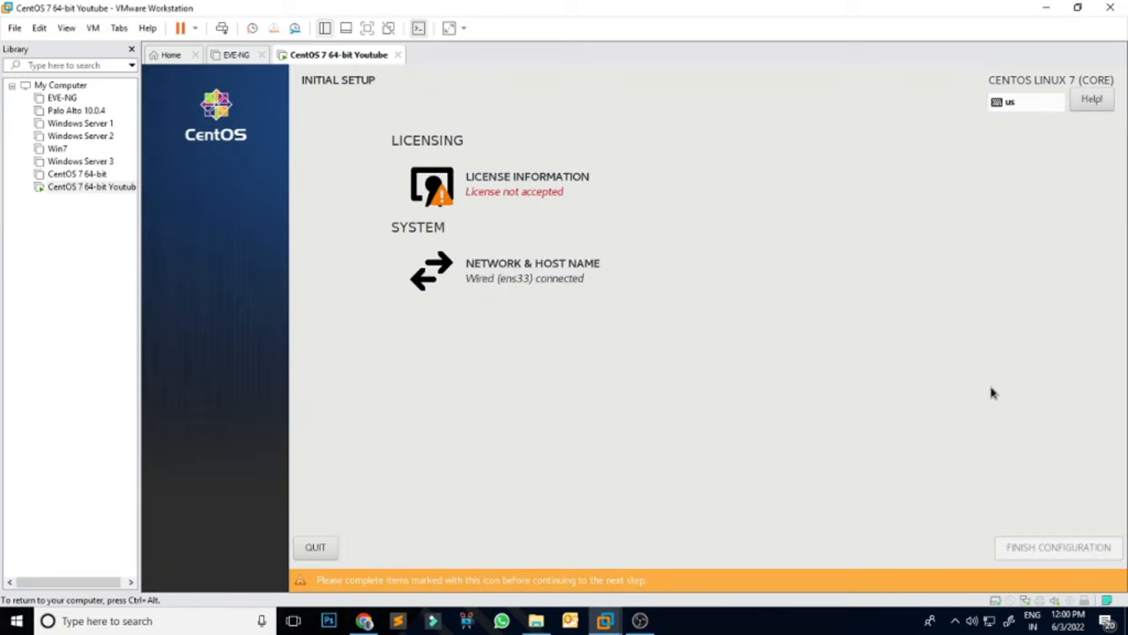
# Step: Accept the CentOS 7 license agreement and finish the initial configuration
pyautogui.click(560, 190)
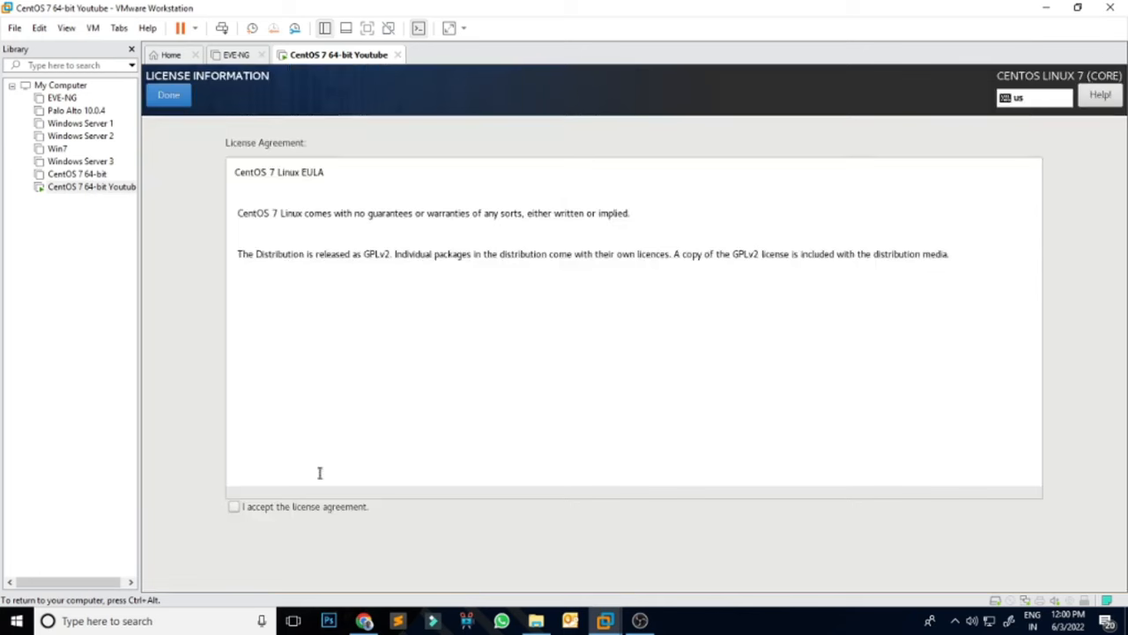
pyautogui.click(235, 507)
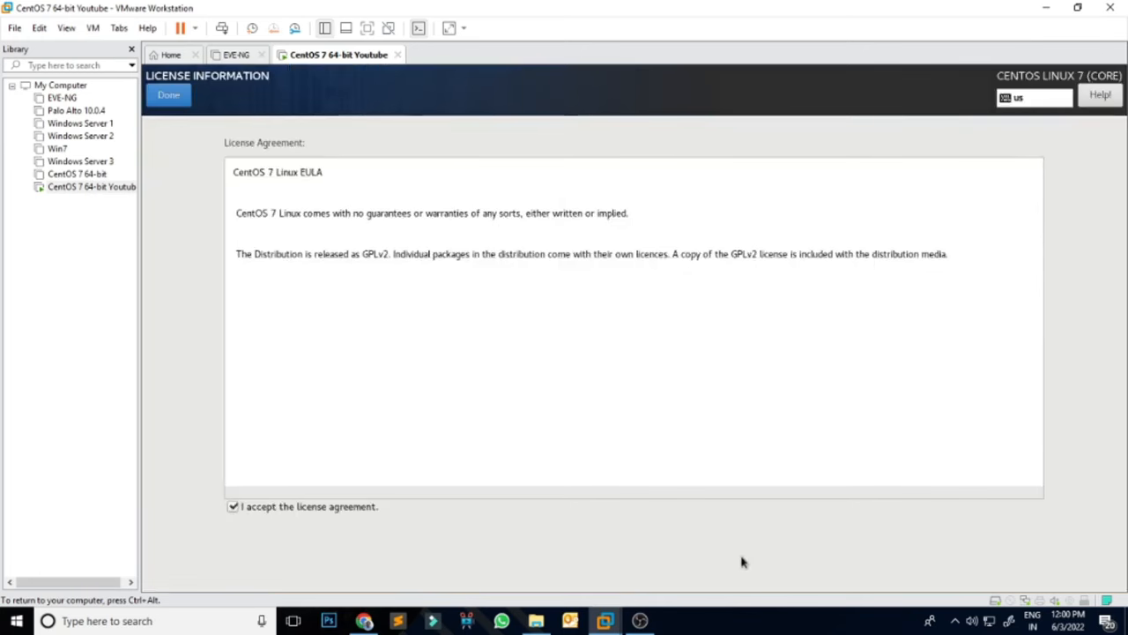
pyautogui.click(169, 95)
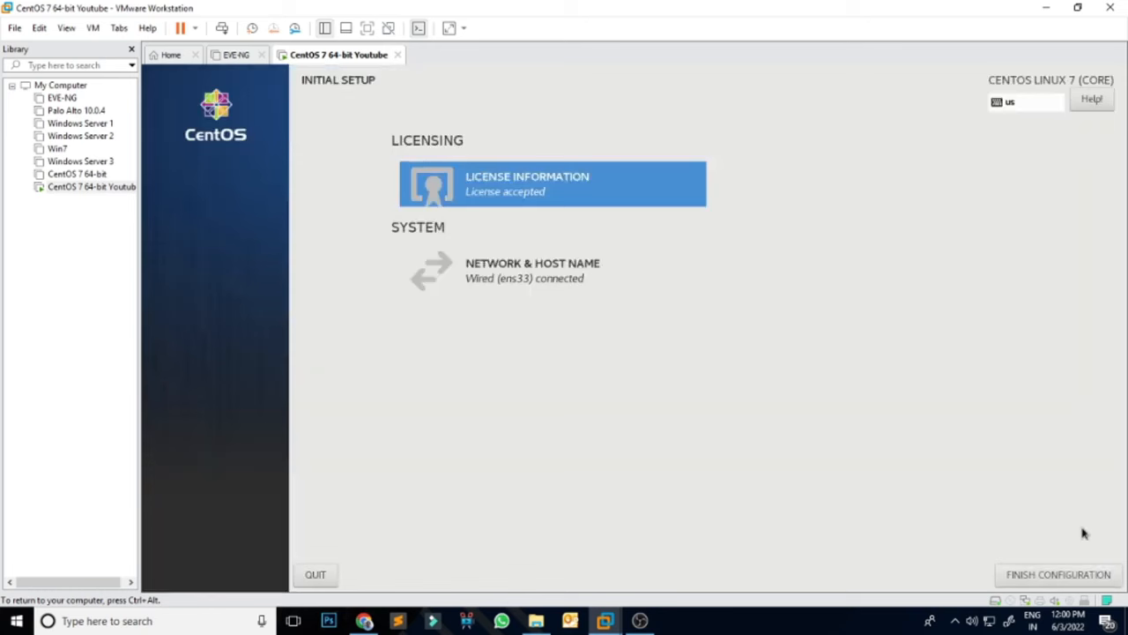
pyautogui.click(1064, 577)
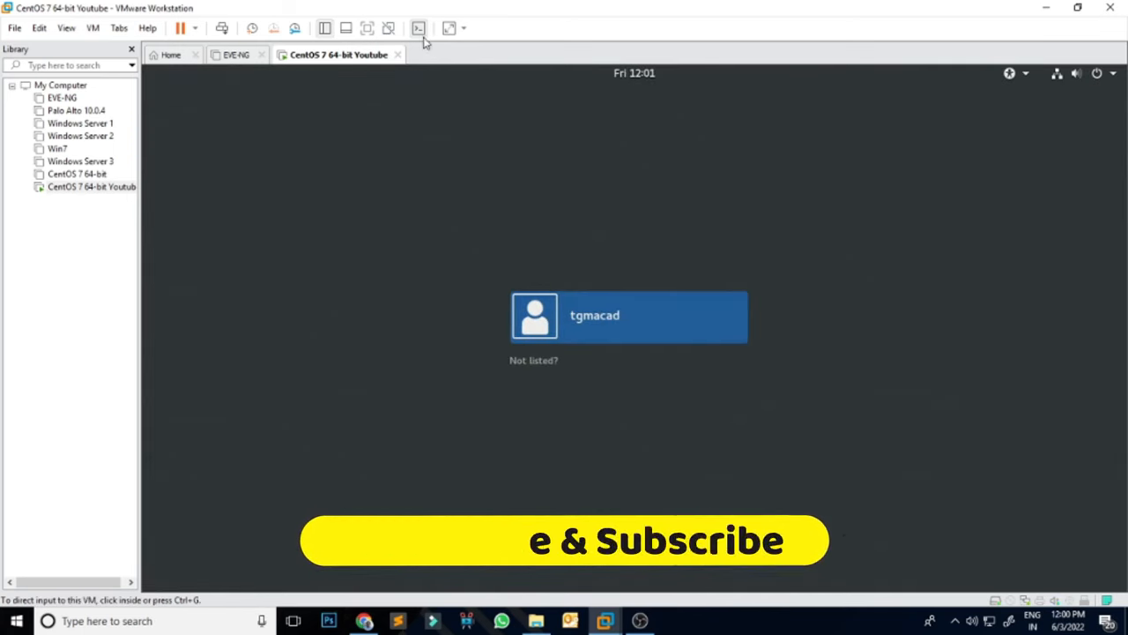
# Step: Show the guest full screen and sign in to the user account with its password
pyautogui.click(368, 28)
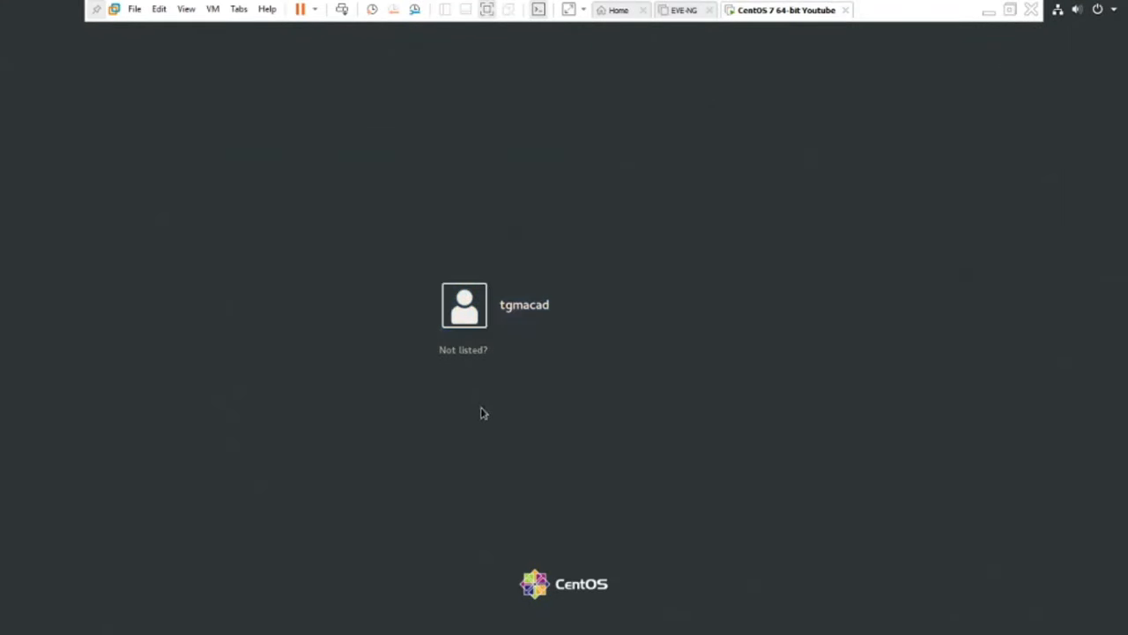
pyautogui.click(471, 313)
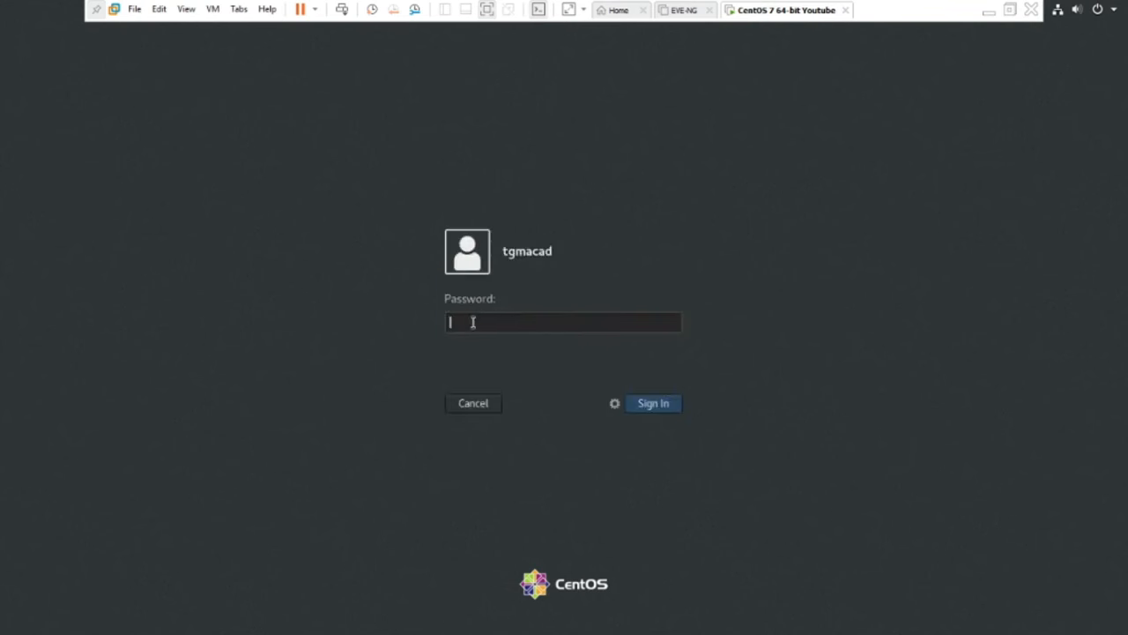
pyautogui.write('••••••••••')
pyautogui.press('Return')
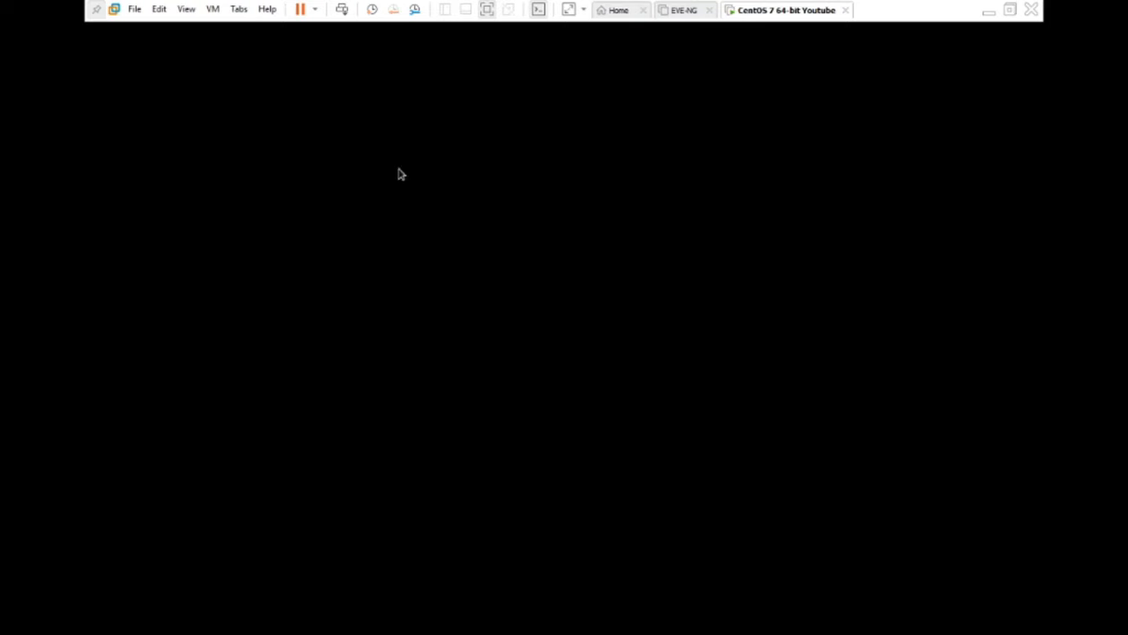
pyautogui.click(96, 9)
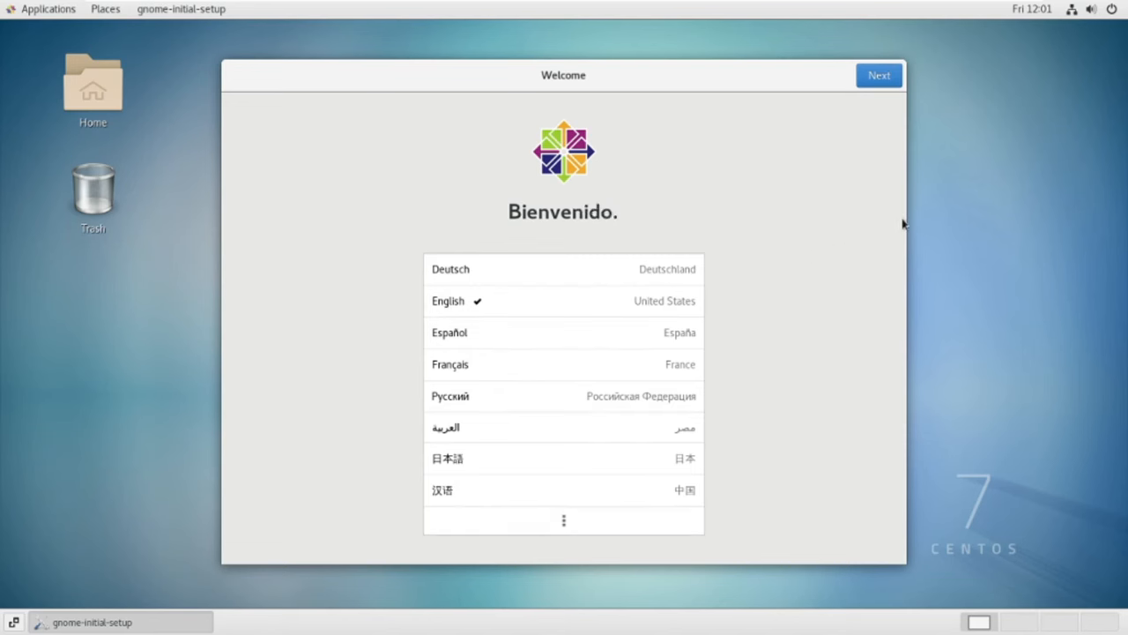
# Step: Complete GNOME first-run setup with Location Services off and online accounts skipped, closing Getting Started
pyautogui.click(888, 80)
pyautogui.click(887, 79)
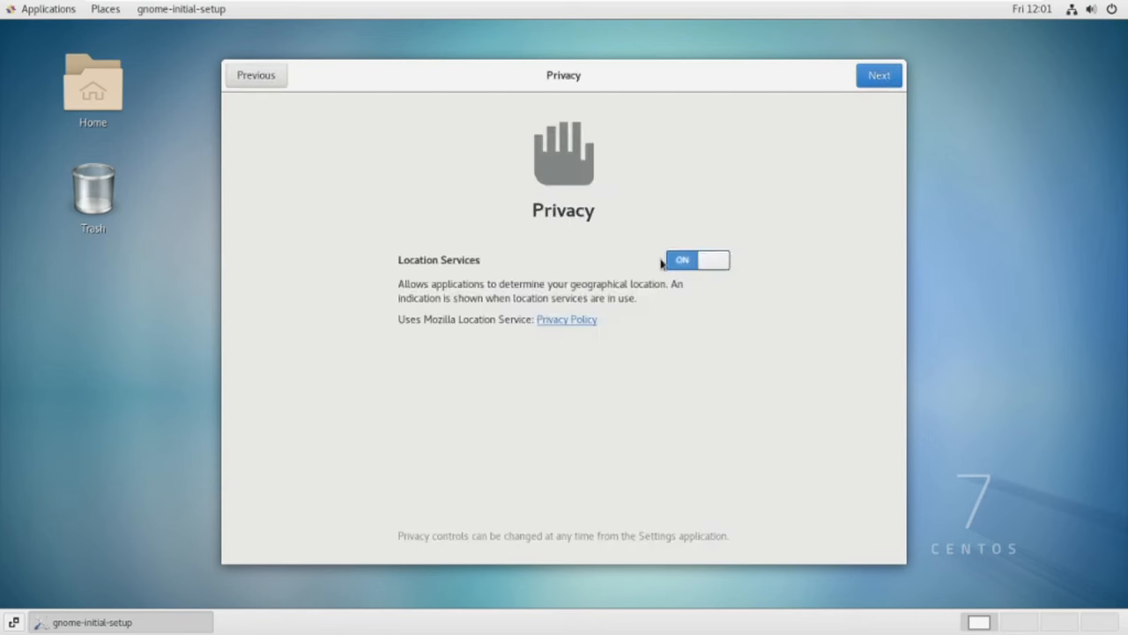
pyautogui.click(715, 269)
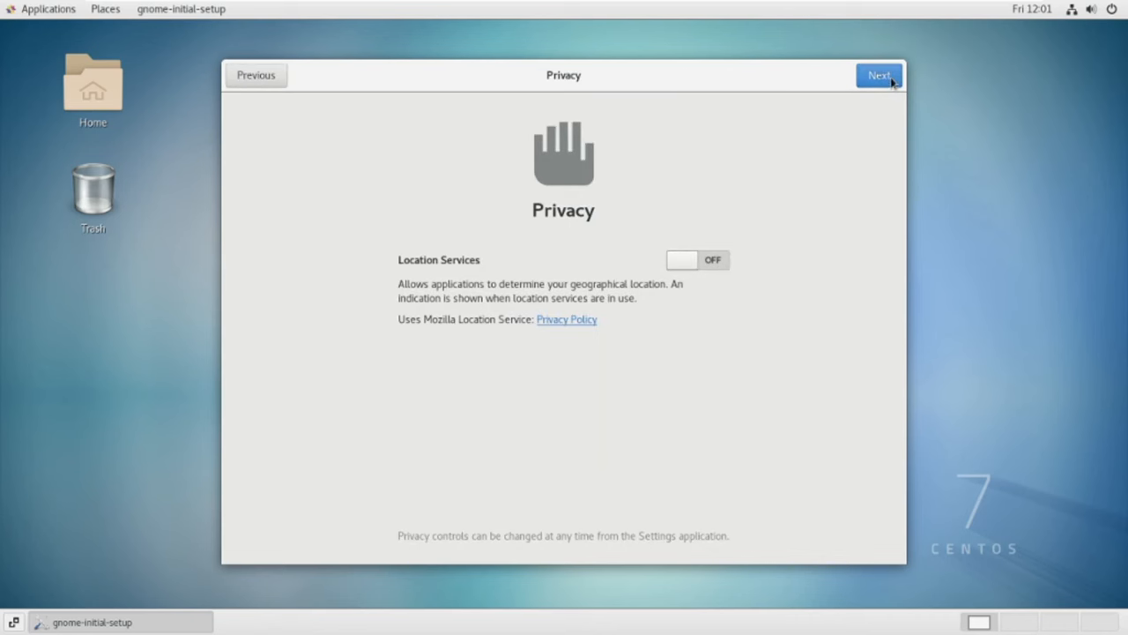
pyautogui.click(889, 78)
pyautogui.click(882, 78)
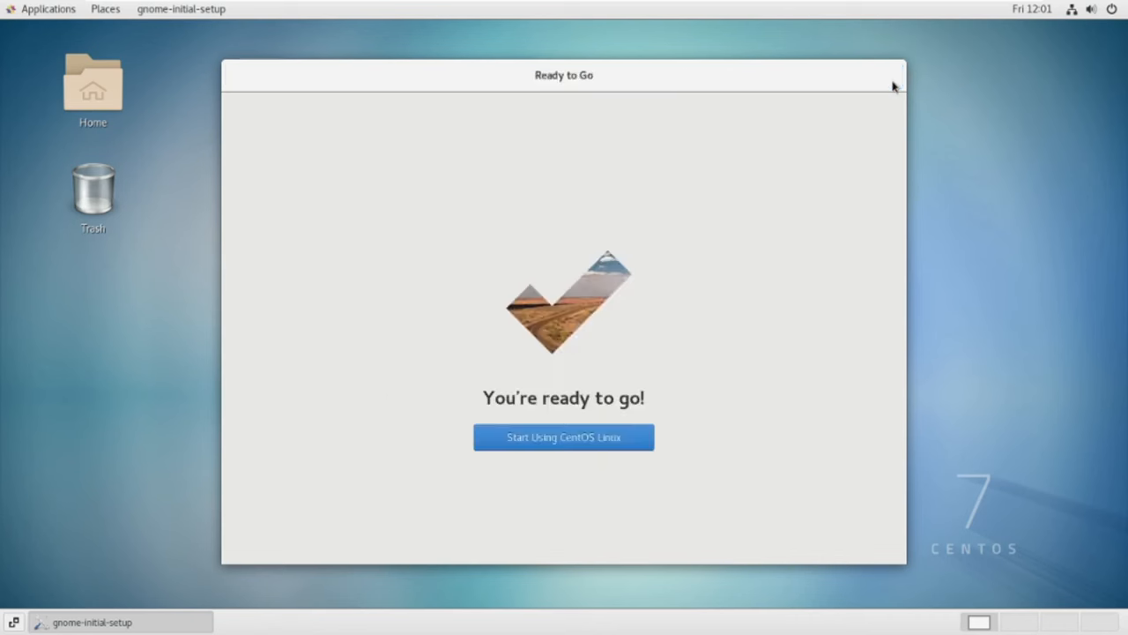
pyautogui.click(535, 449)
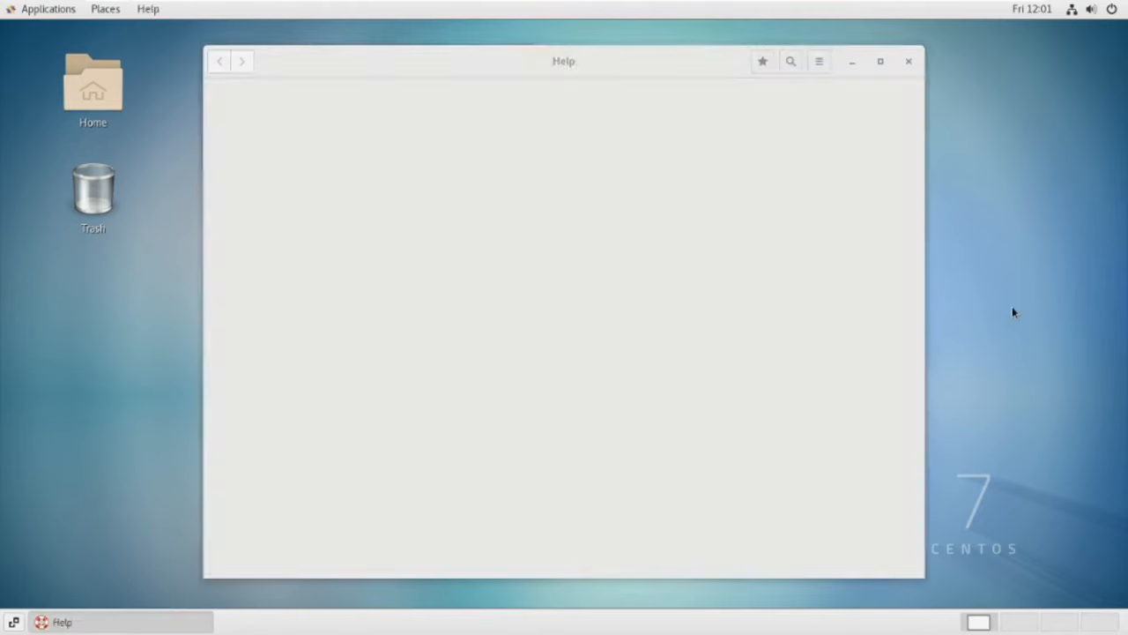
pyautogui.click(907, 62)
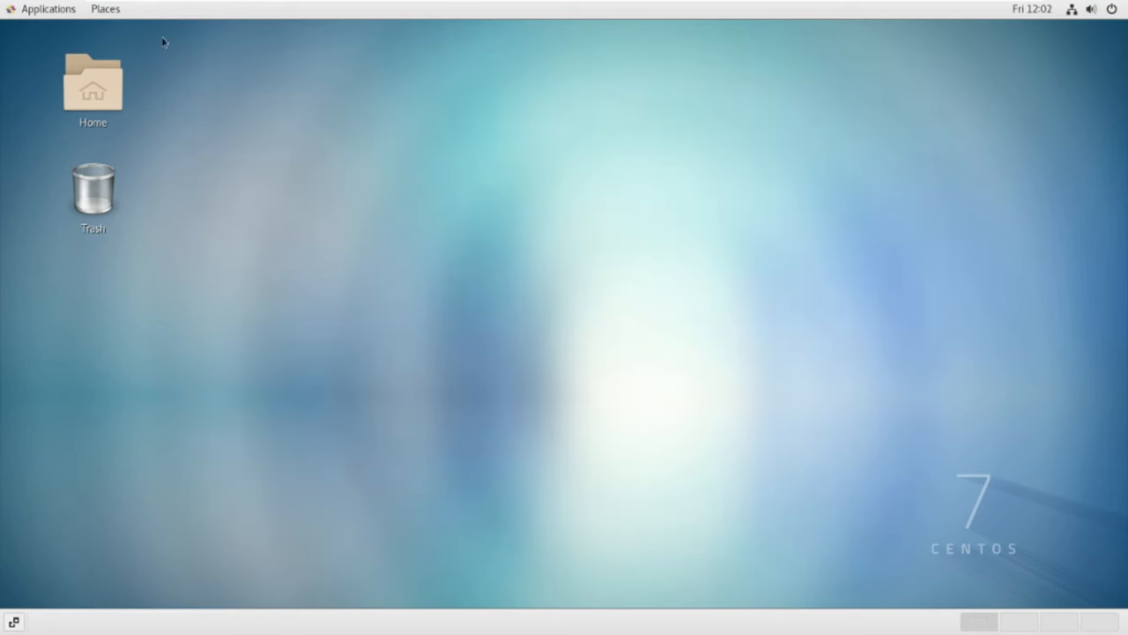
# Step: Open a terminal from the desktop menu, reposition it, and close it
pyautogui.rightClick(431, 151)
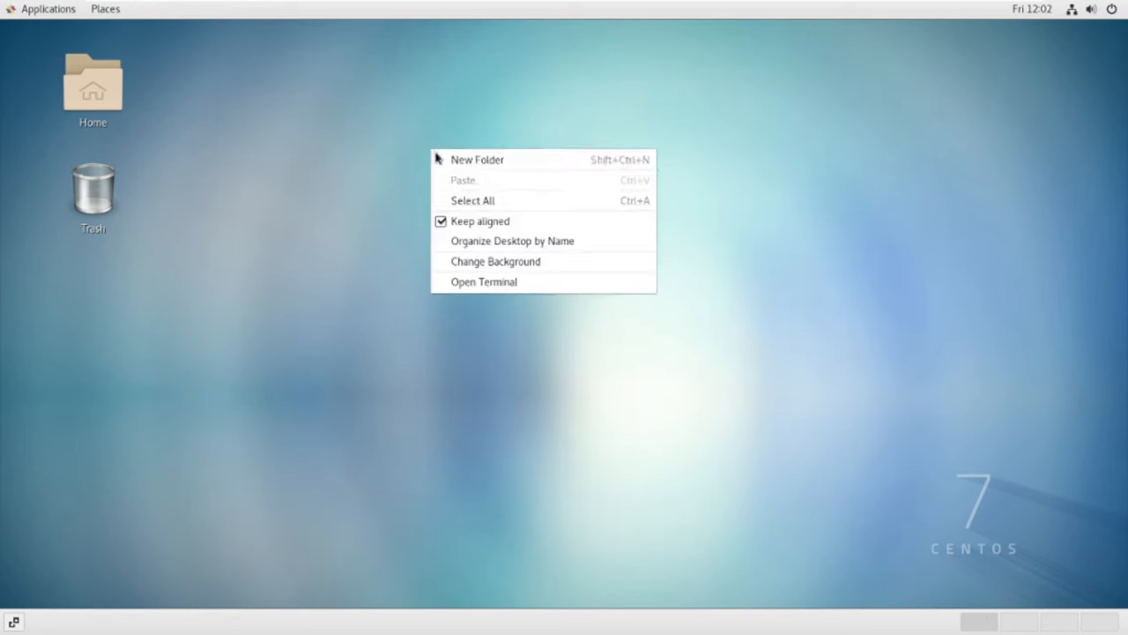
pyautogui.click(496, 285)
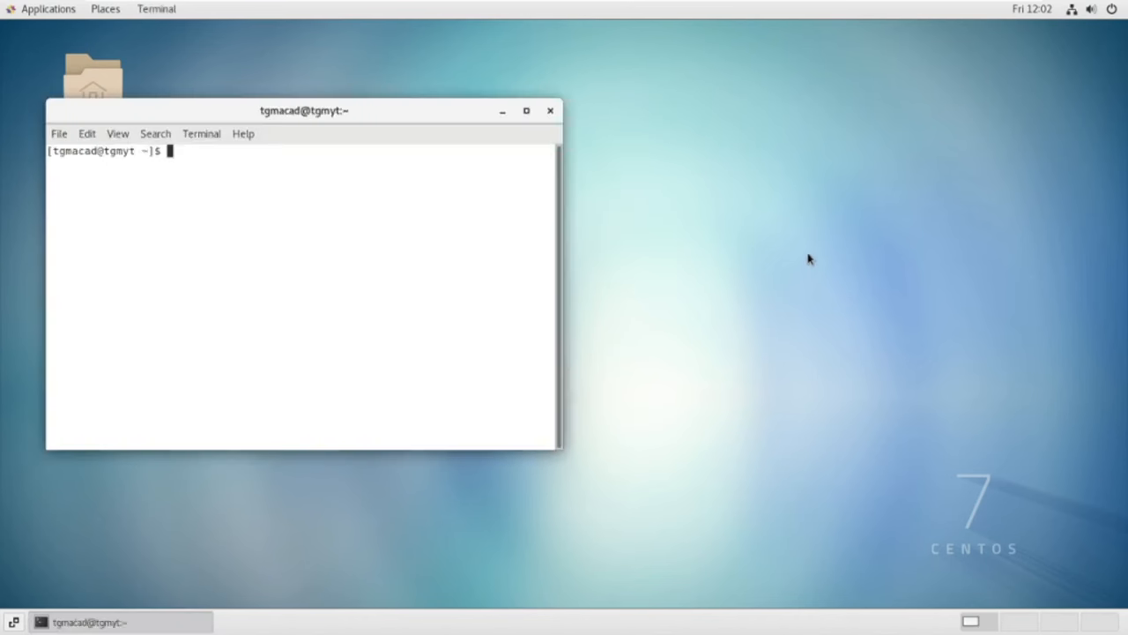
pyautogui.moveTo(358, 114); pyautogui.dragTo(517, 97)
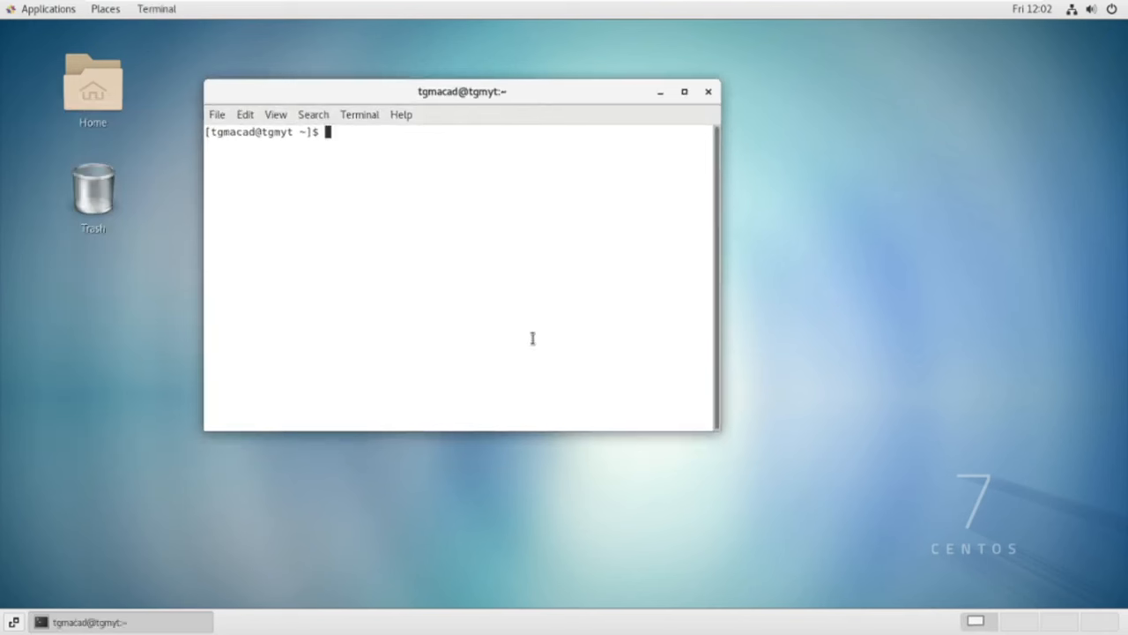
pyautogui.click(707, 91)
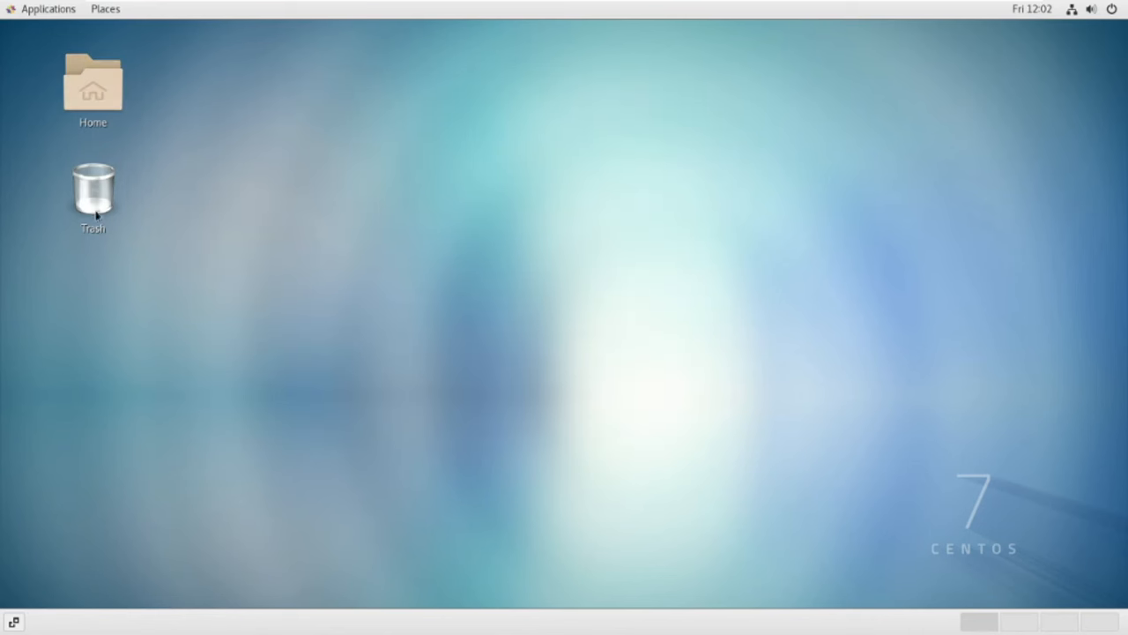
# Step: Shrink the Home and Trash desktop icons and place Trash directly below Home
pyautogui.rightClick(91, 94)
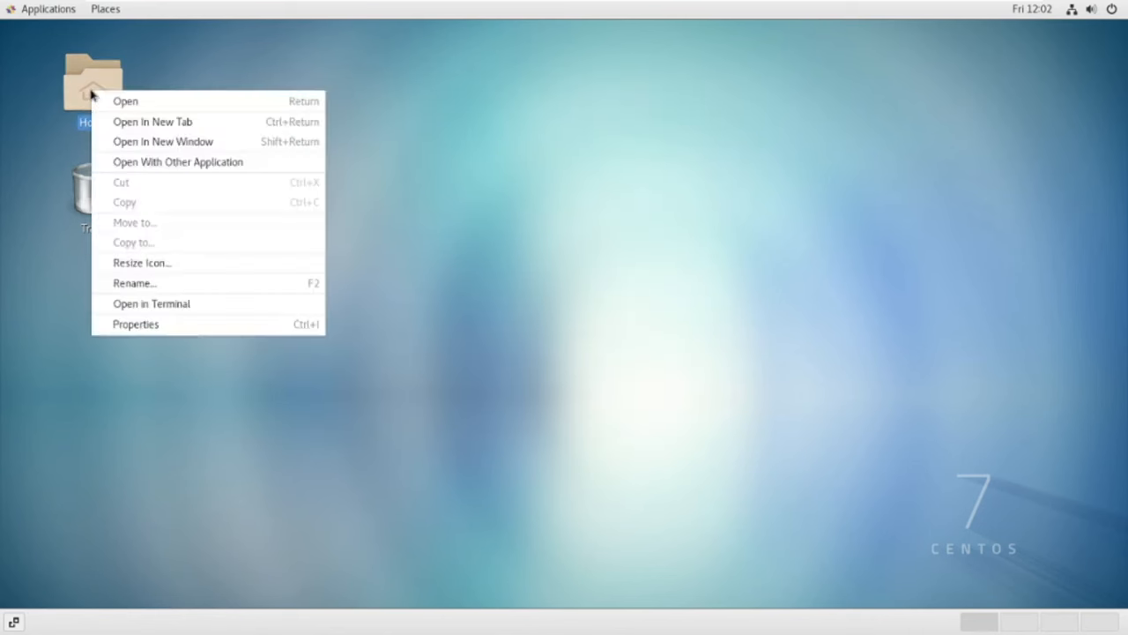
pyautogui.click(155, 261)
pyautogui.moveTo(125, 119); pyautogui.dragTo(100, 89)
pyautogui.click(184, 150)
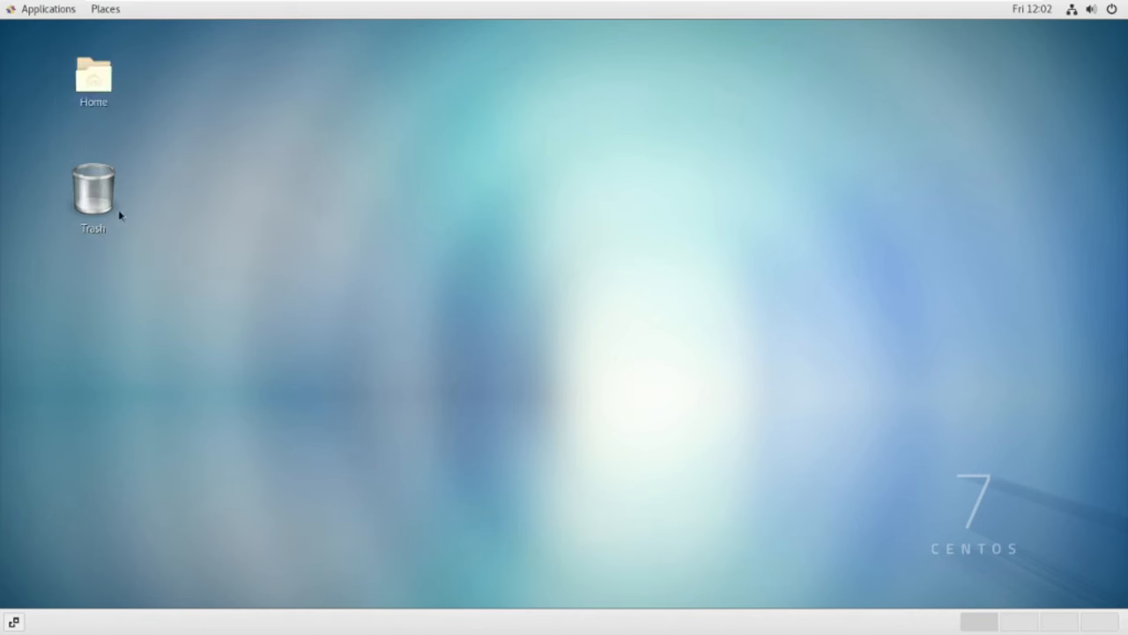
pyautogui.rightClick(97, 192)
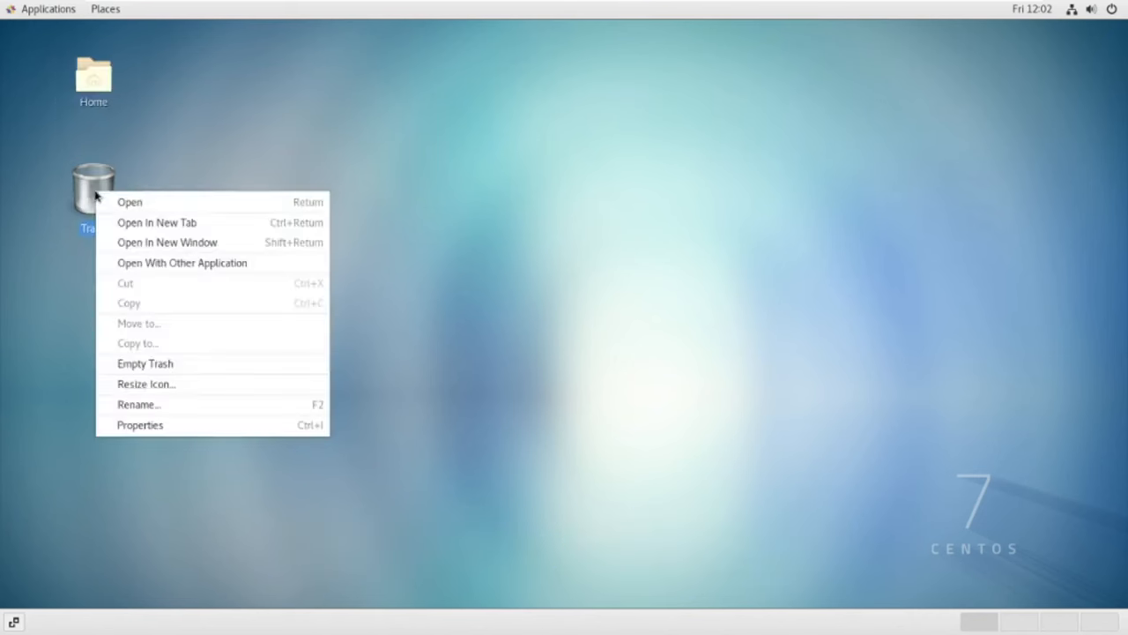
pyautogui.click(152, 388)
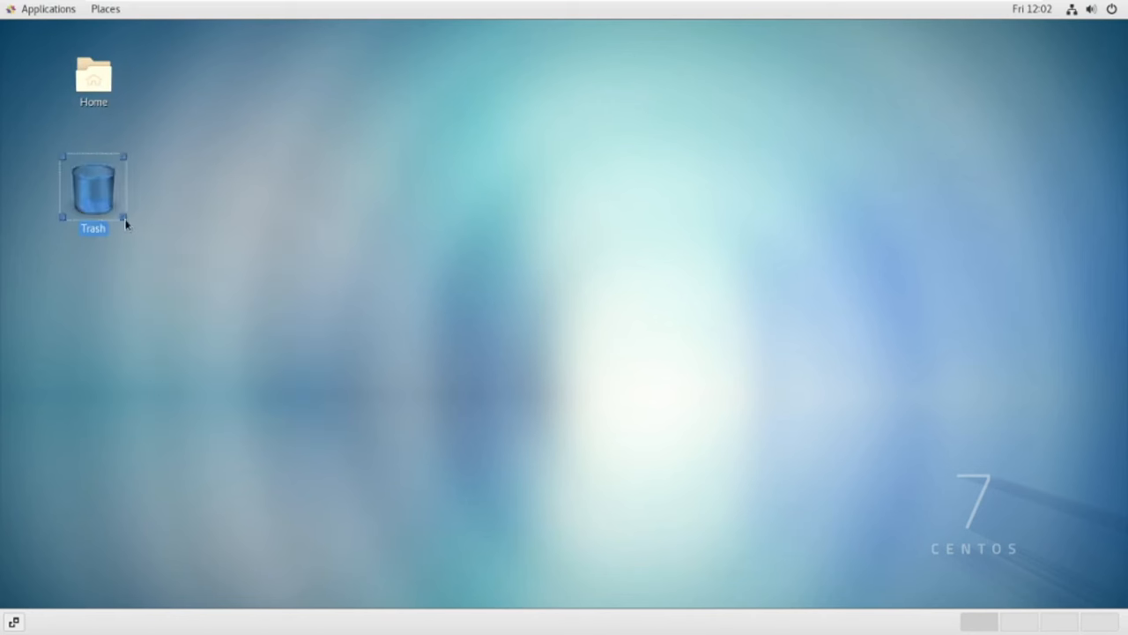
pyautogui.moveTo(123, 222); pyautogui.dragTo(98, 139)
pyautogui.click(214, 172)
pyautogui.click(308, 145)
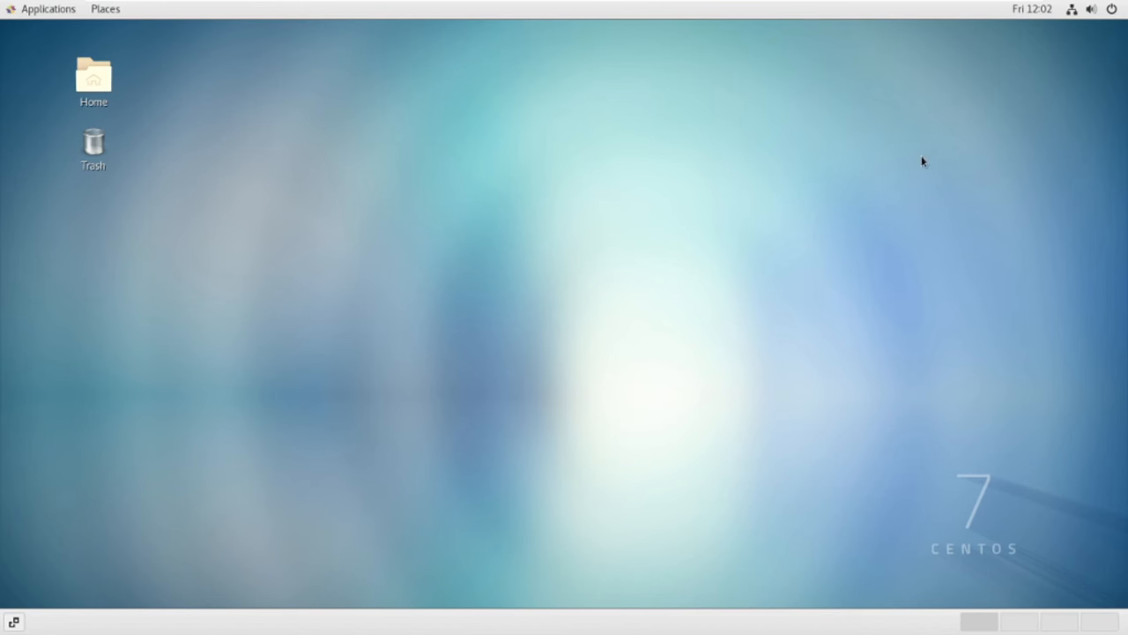
# Step: Power off the CentOS guest, authenticating with the administrator password
pyautogui.click(1113, 10)
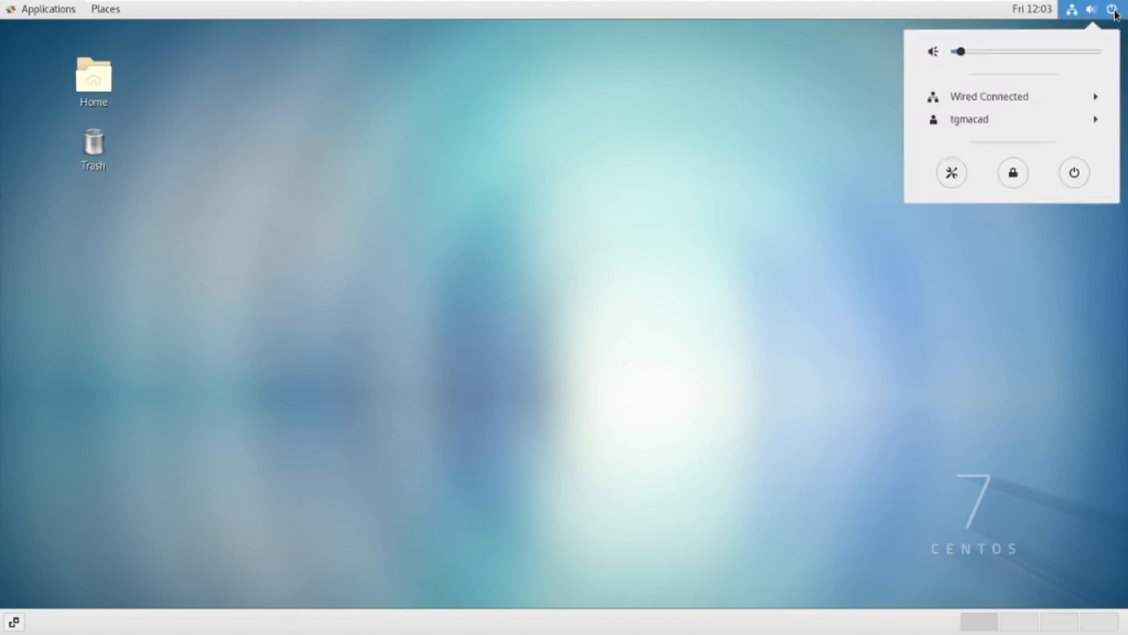
pyautogui.moveTo(1000, 7)
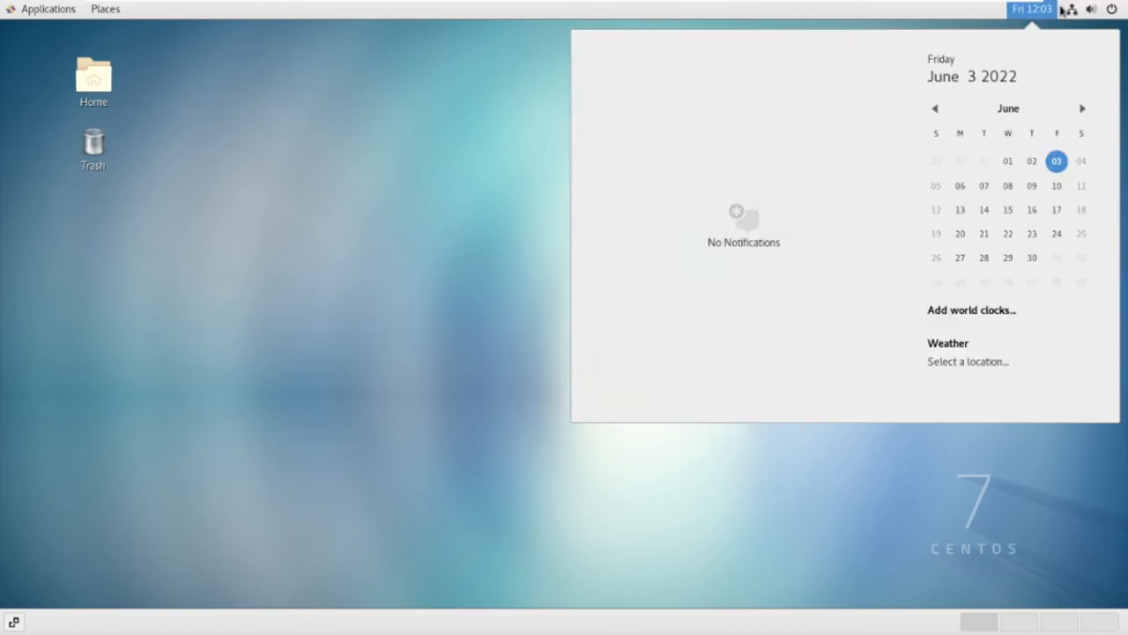
pyautogui.moveTo(1078, 8)
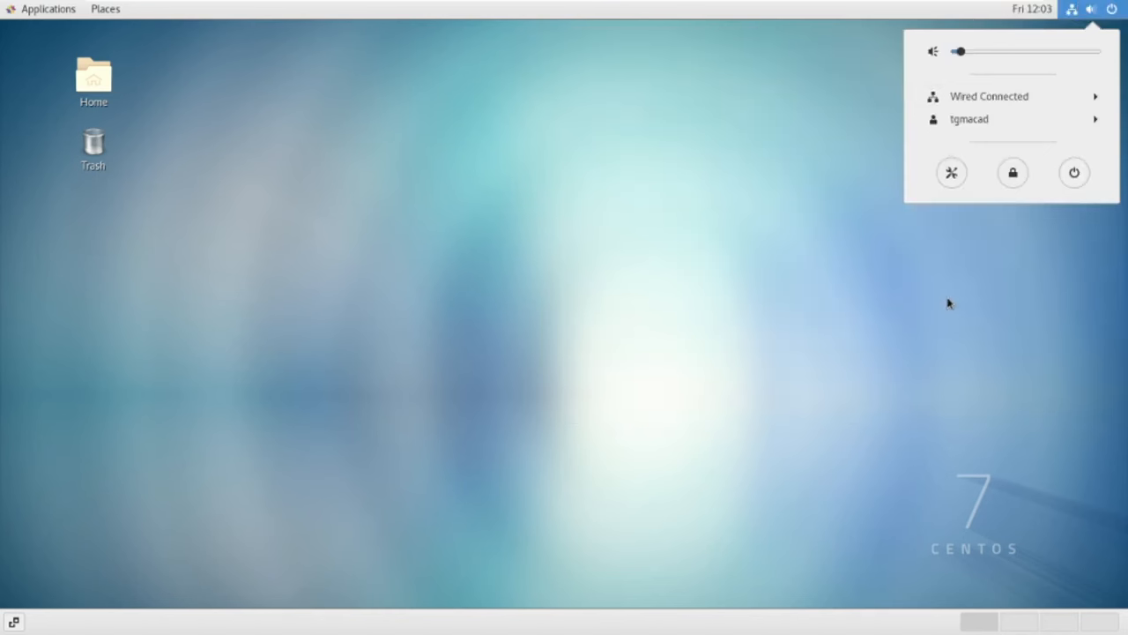
pyautogui.click(1074, 173)
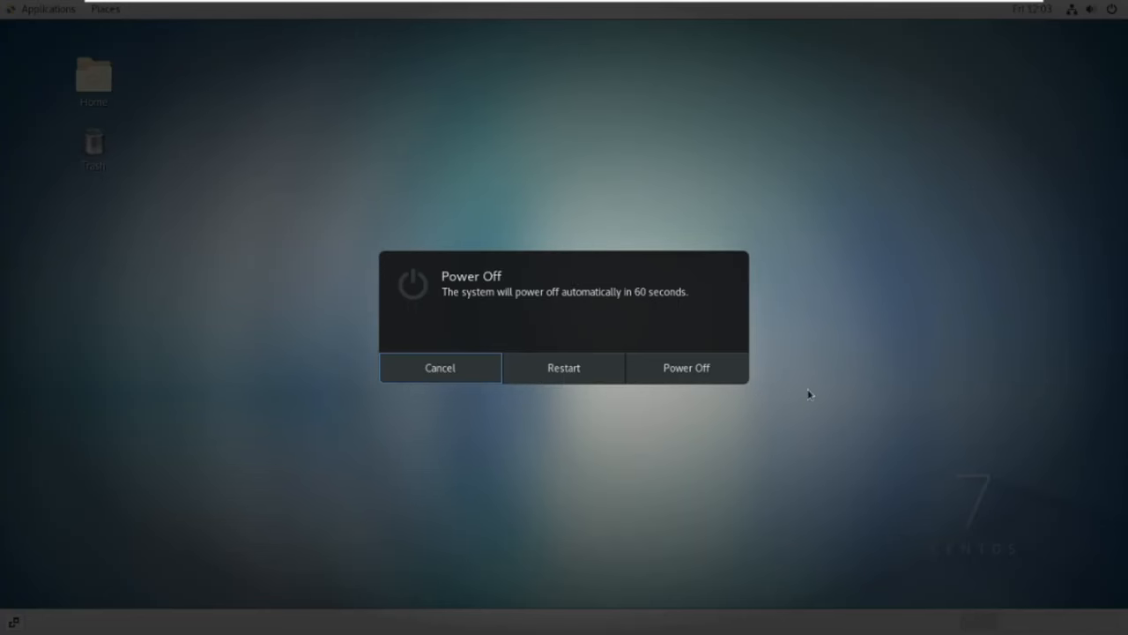
pyautogui.click(703, 373)
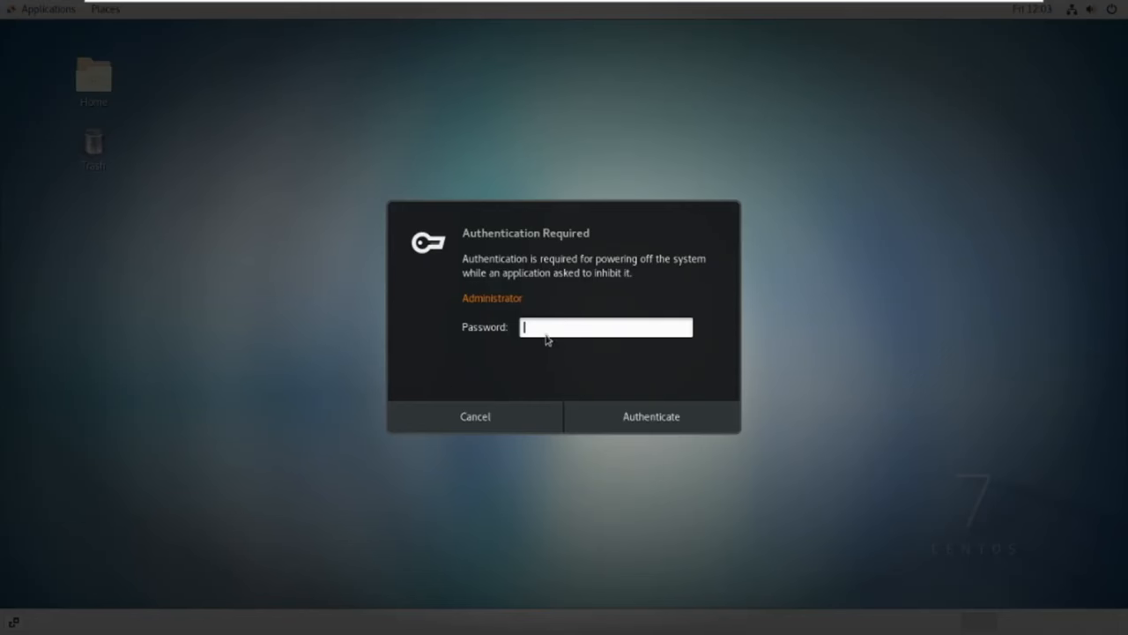
pyautogui.write('**********')
pyautogui.click(690, 418)
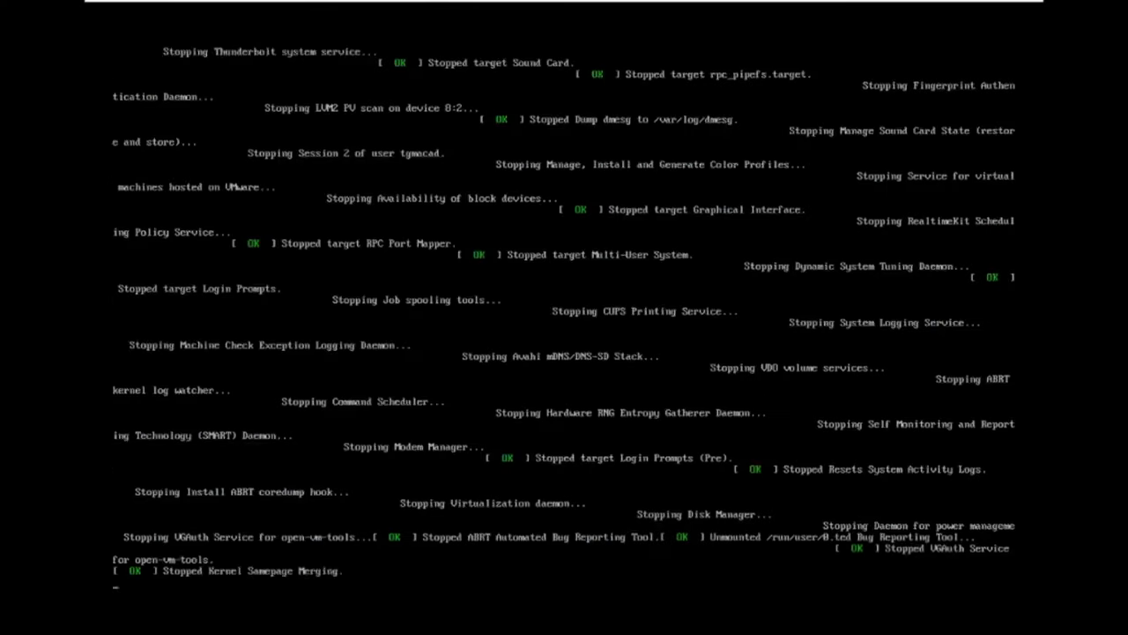